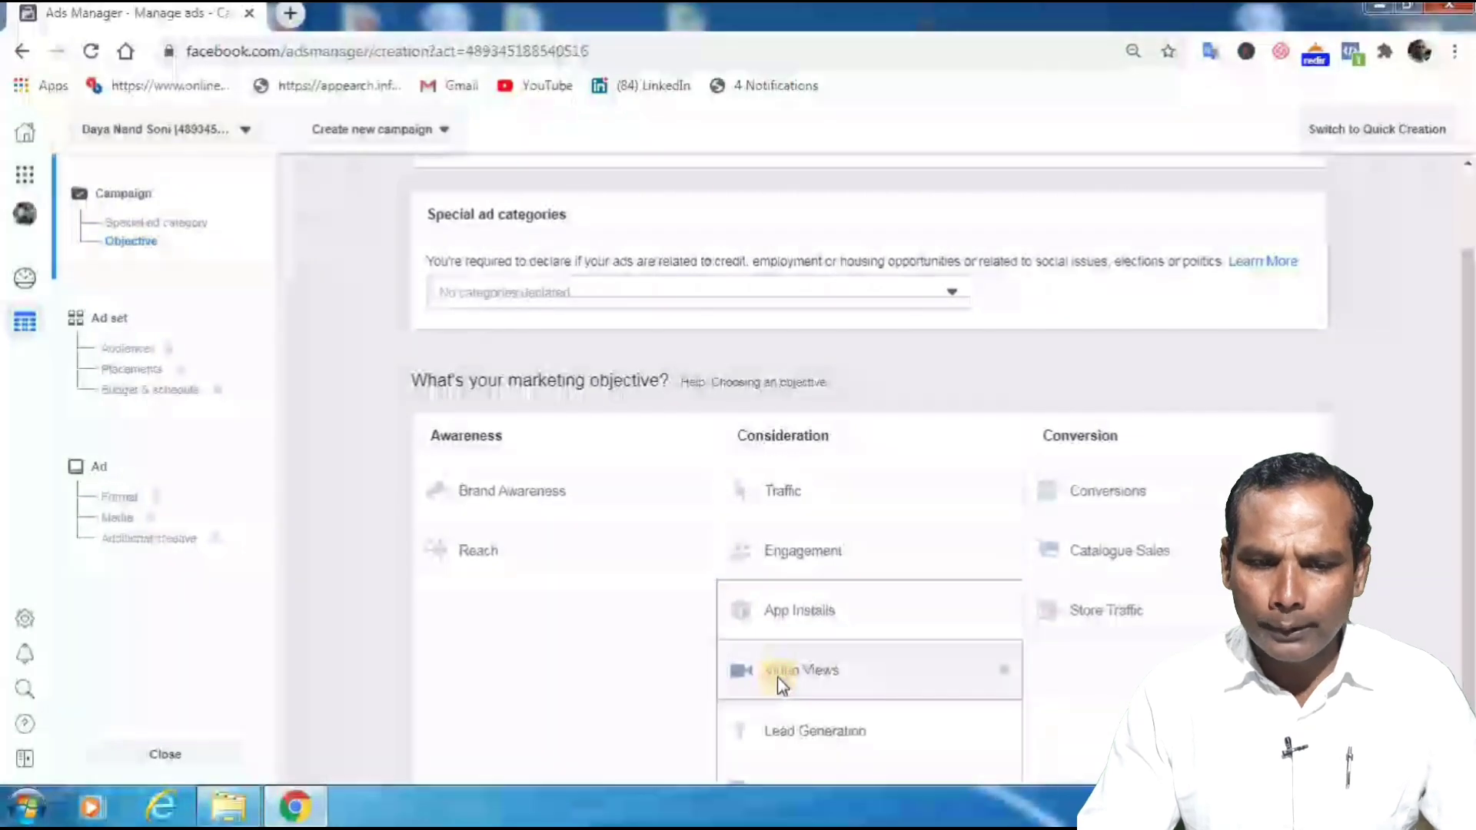
Set up the campaign with the Video Views objective under its default name, continue to the ad set and dismiss the ThruPlay notice.
click(777, 671)
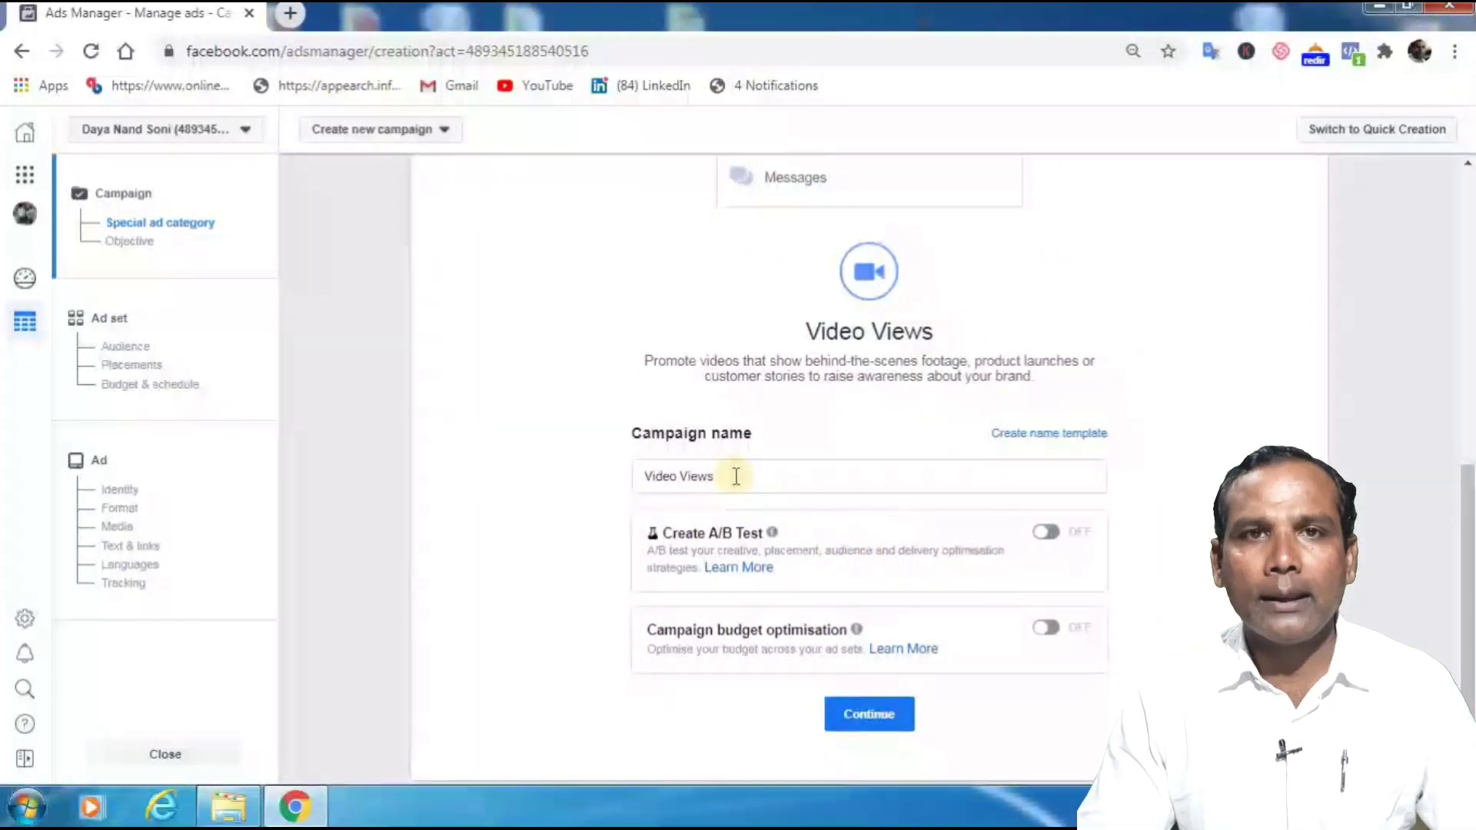
drag(736, 476, 615, 486)
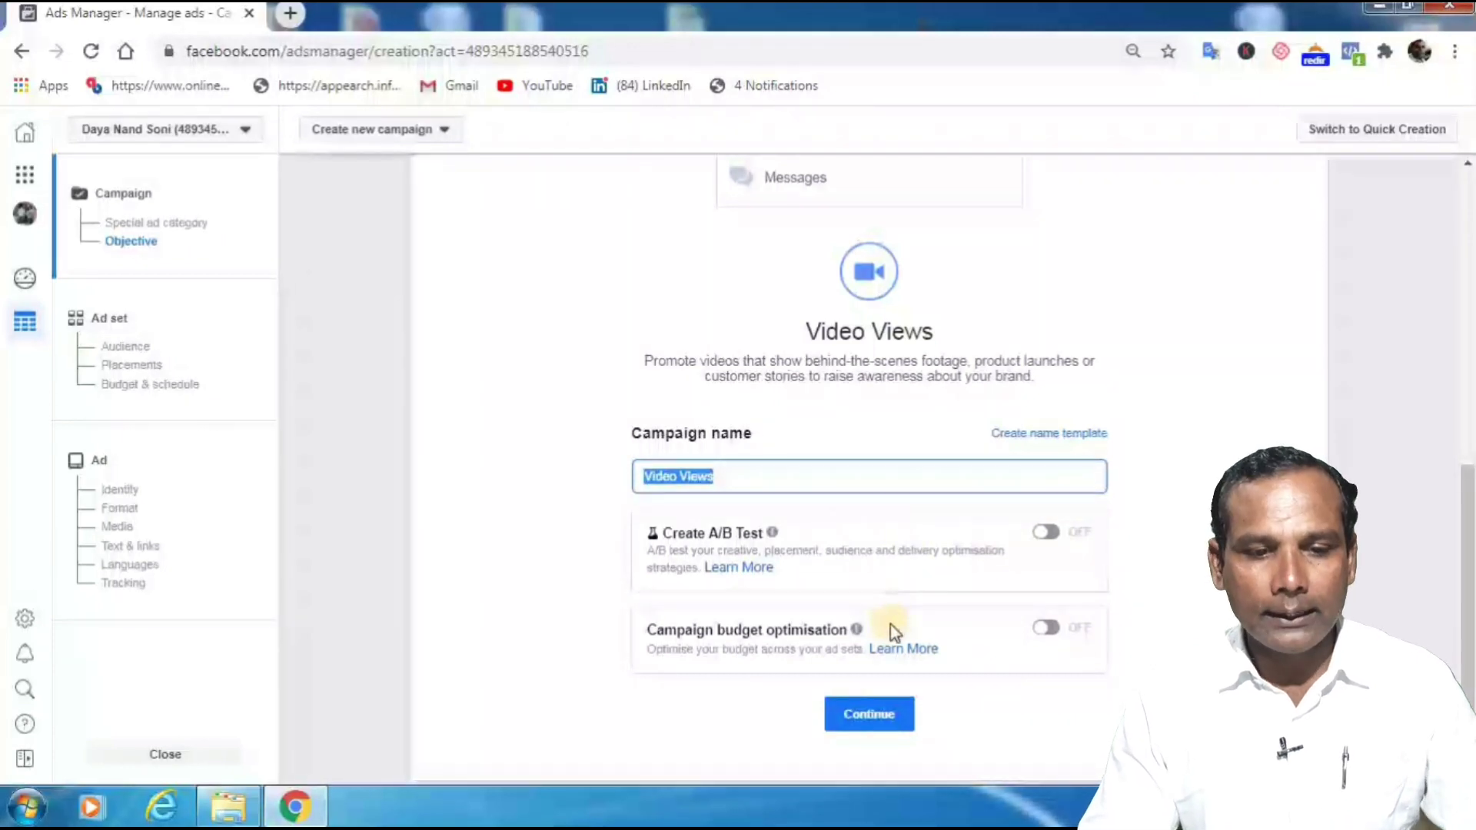
click(867, 716)
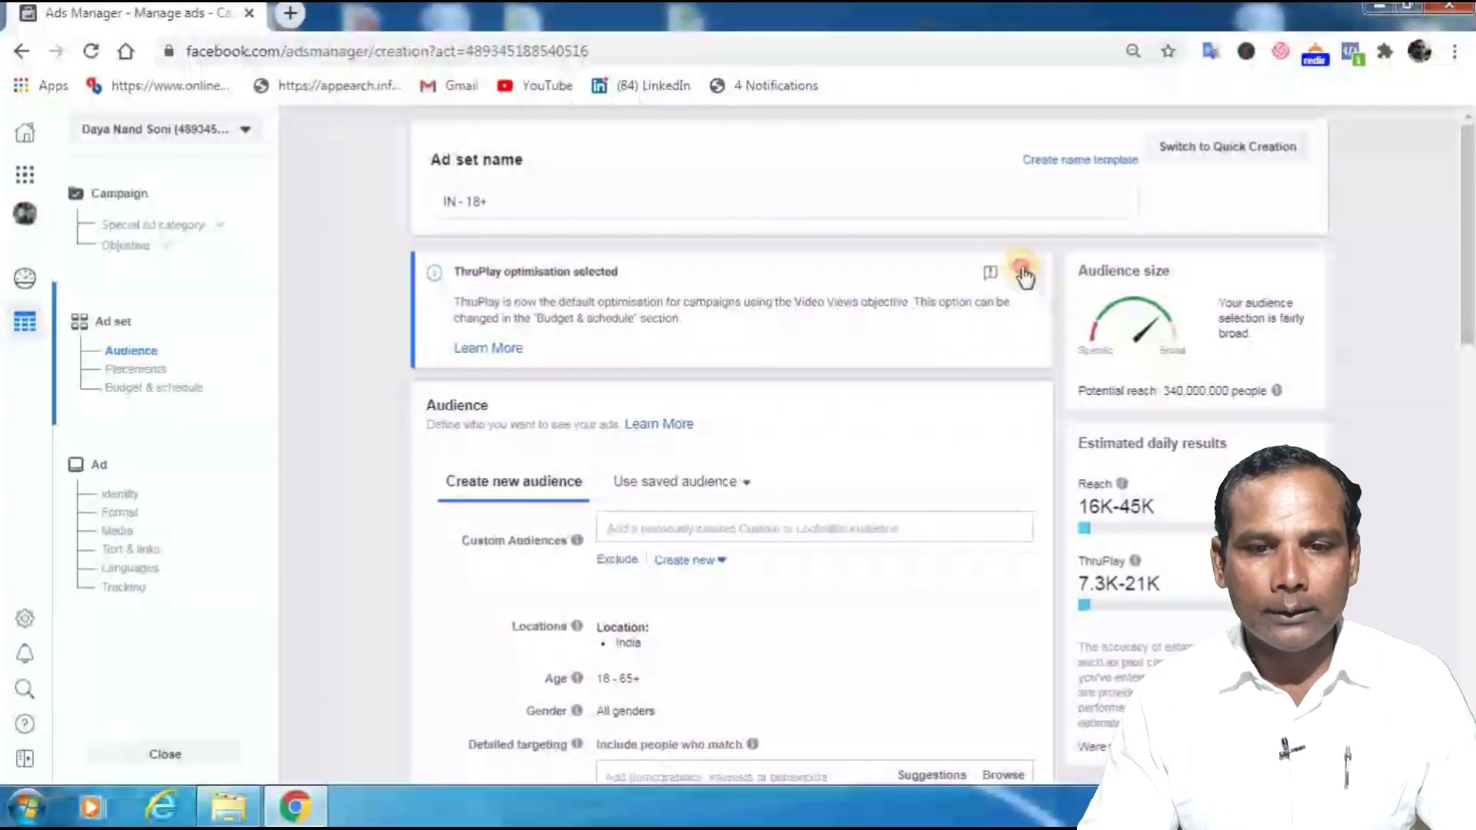
click(1021, 271)
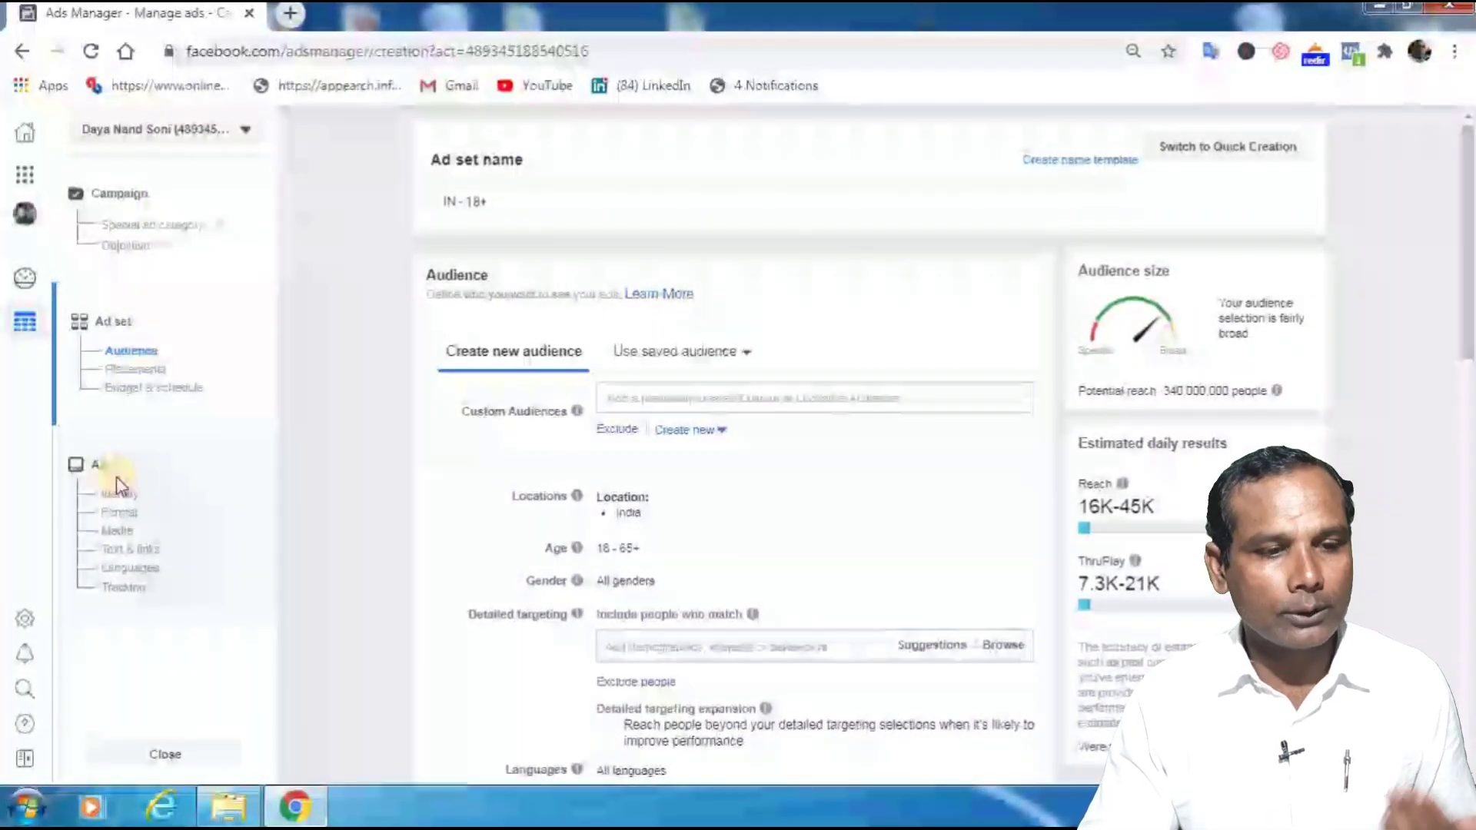
Examine the ad set name, the list of saved audiences and the options for creating a Custom or Lookalike Audience.
click(450, 202)
triple_click(451, 202)
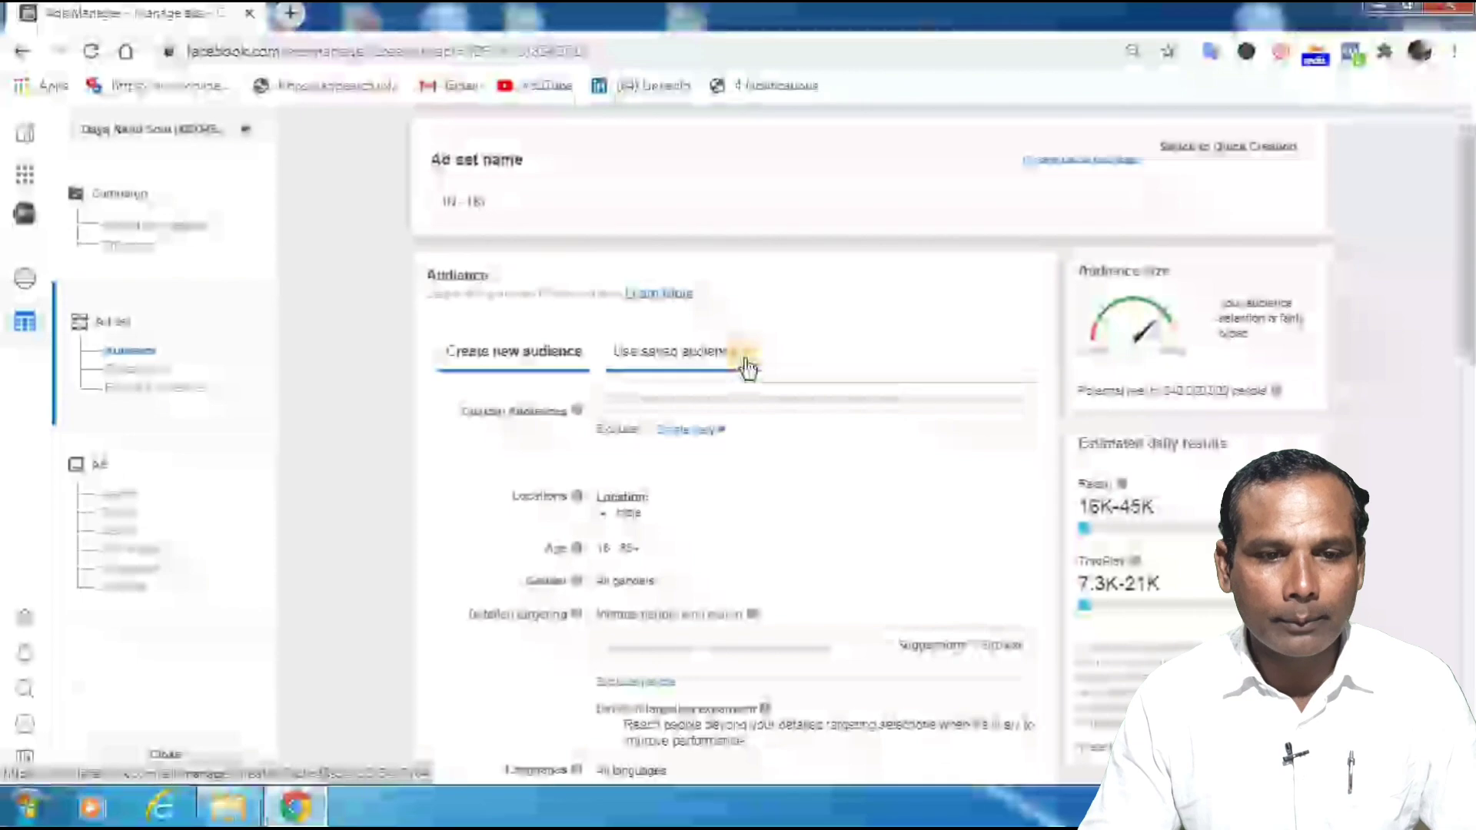
click(744, 365)
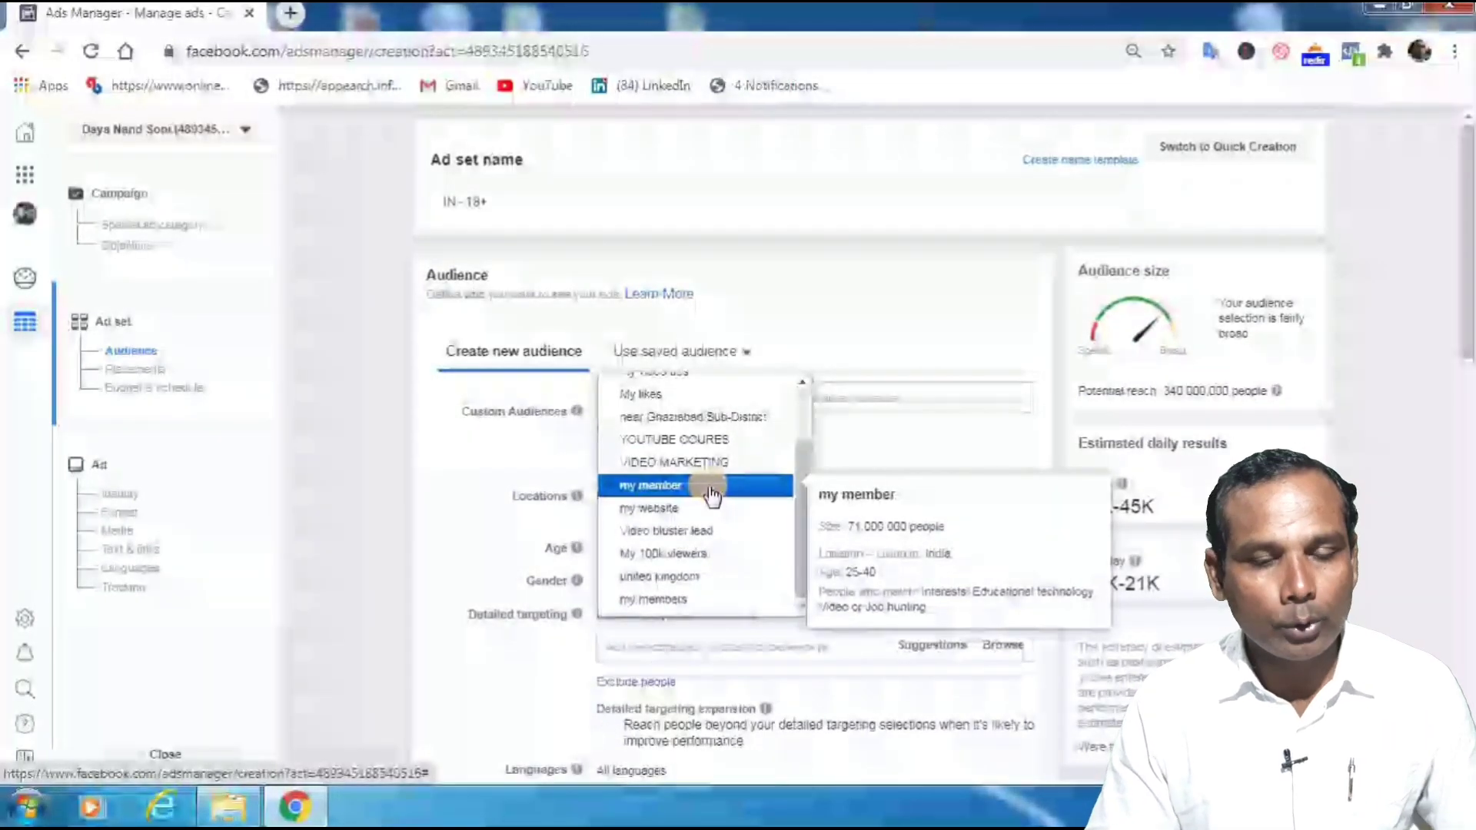
scroll(472, 435, down, 1)
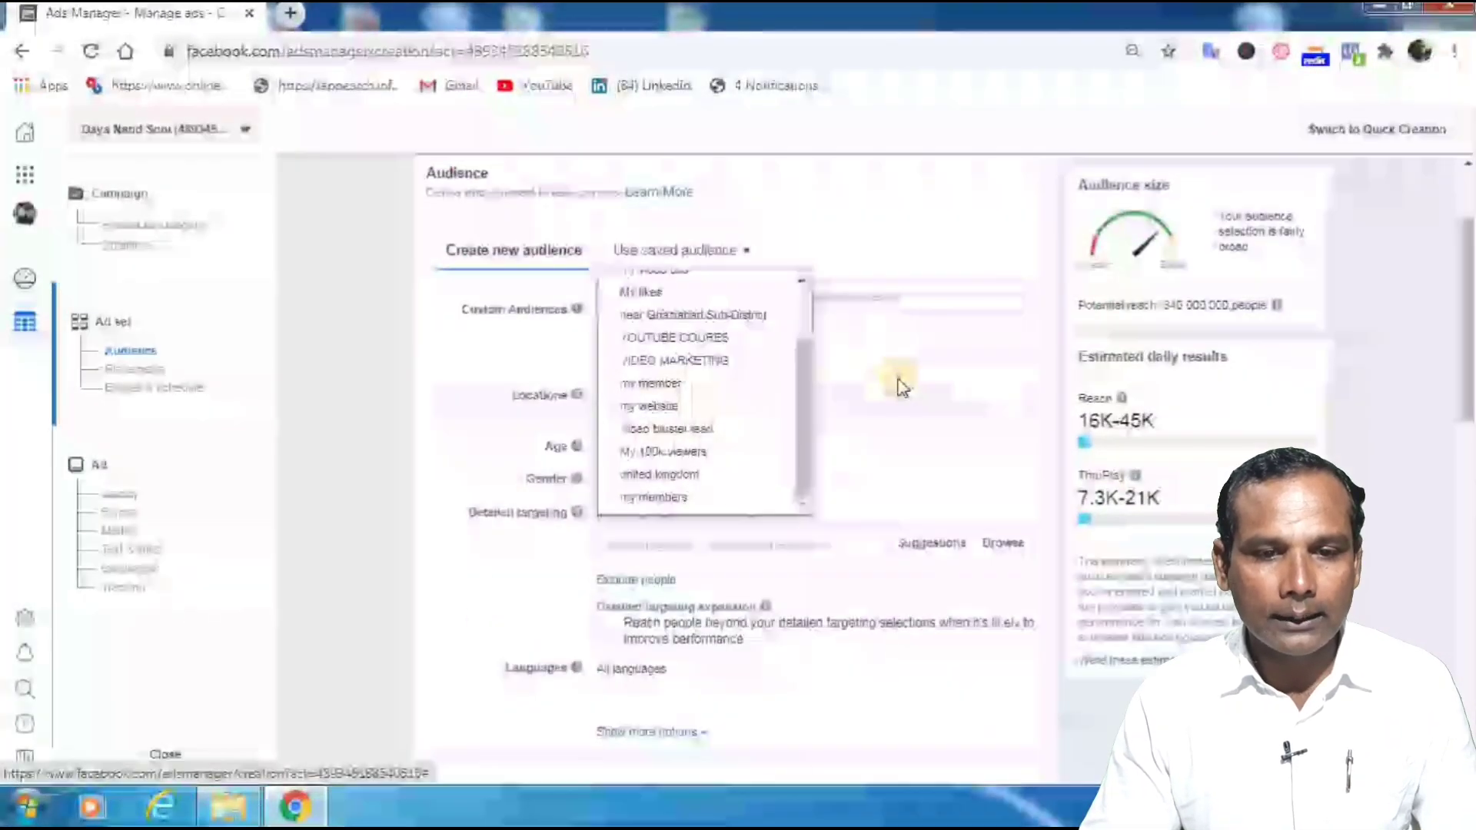
click(597, 305)
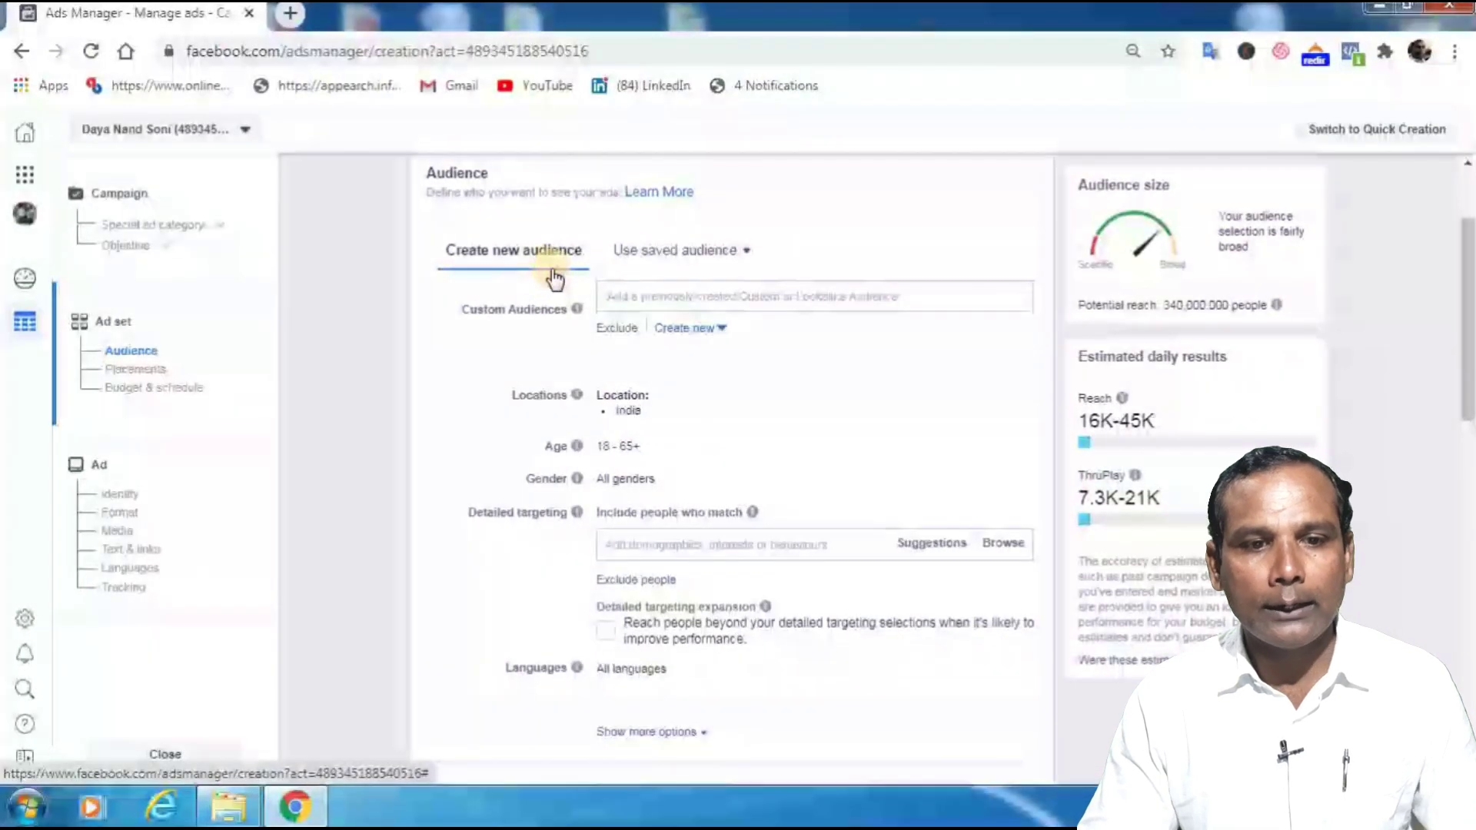
click(687, 328)
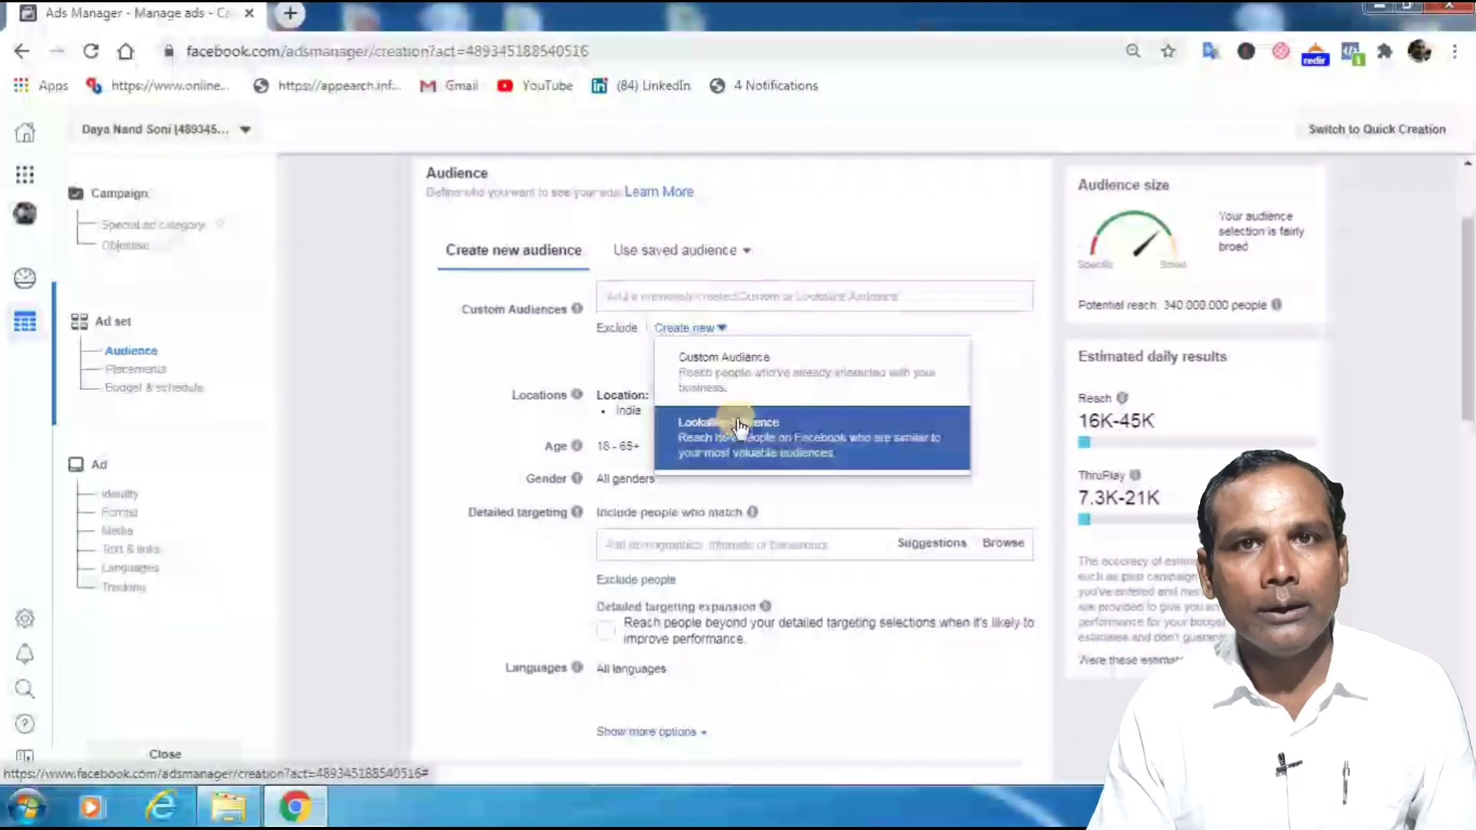
scroll(777, 426, down, 1)
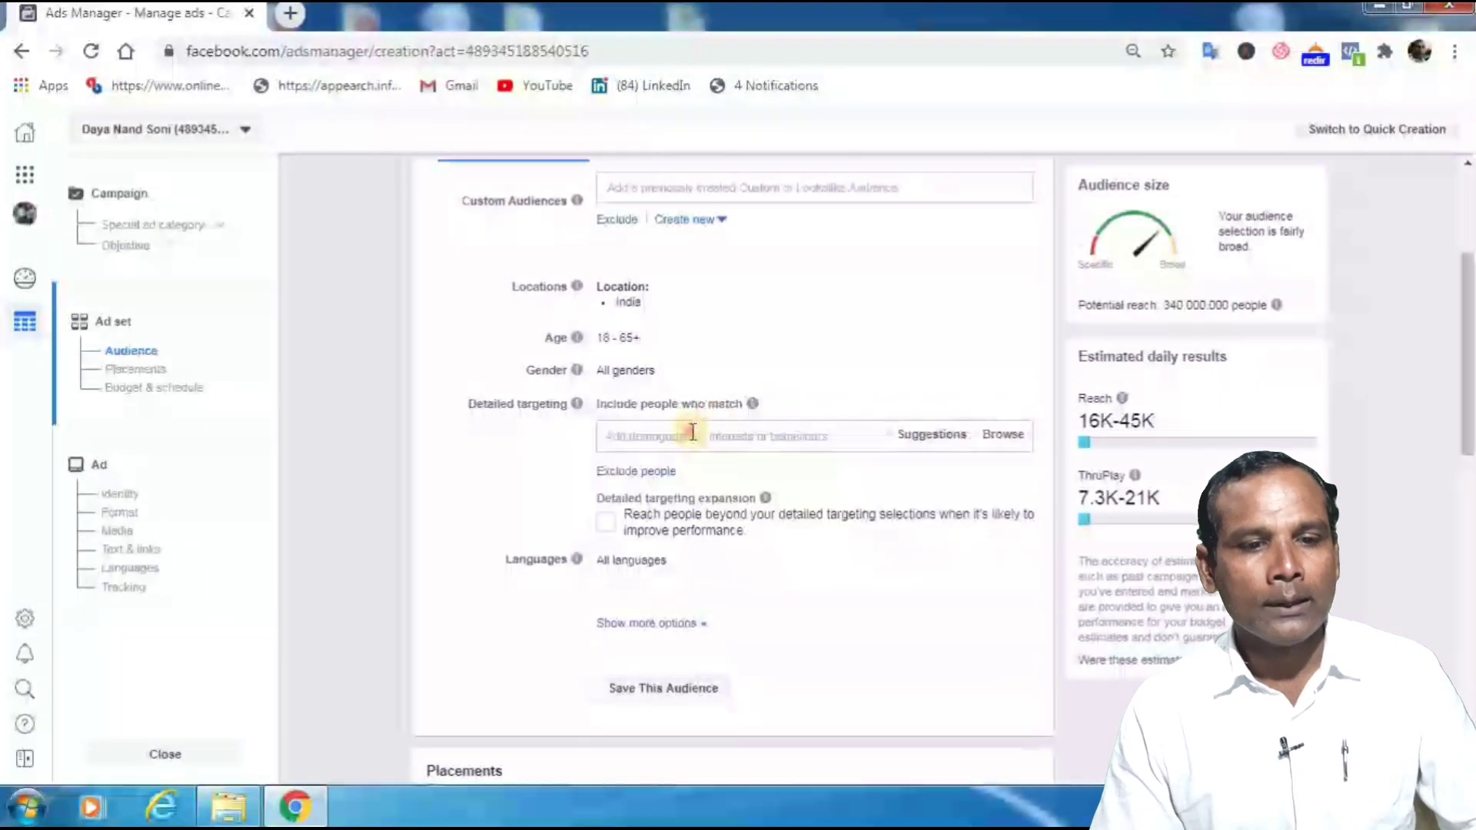
Add the suggested interest YouTube to the audience's detailed targeting.
click(932, 437)
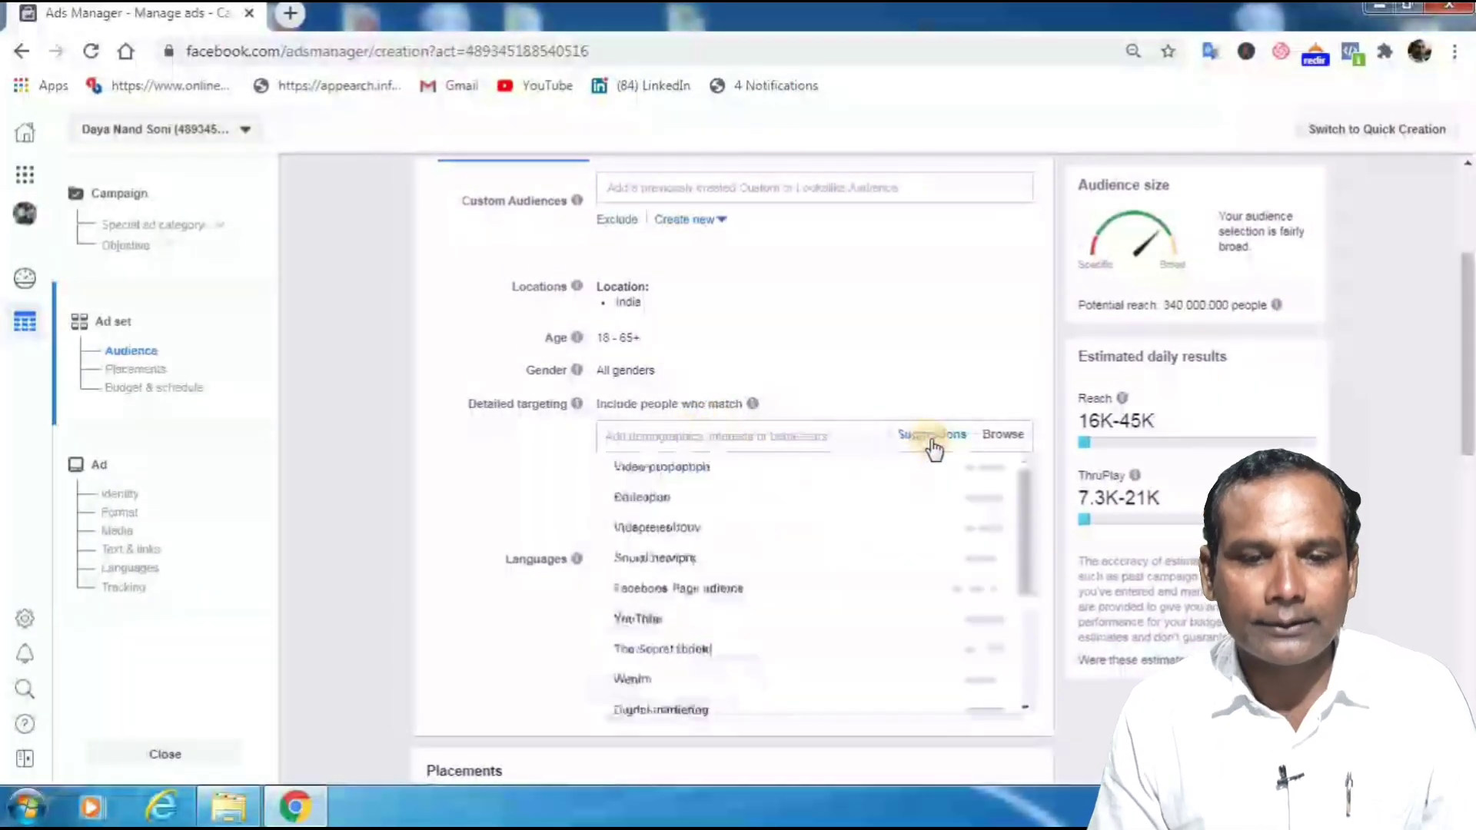
scroll(744, 517, down, 3)
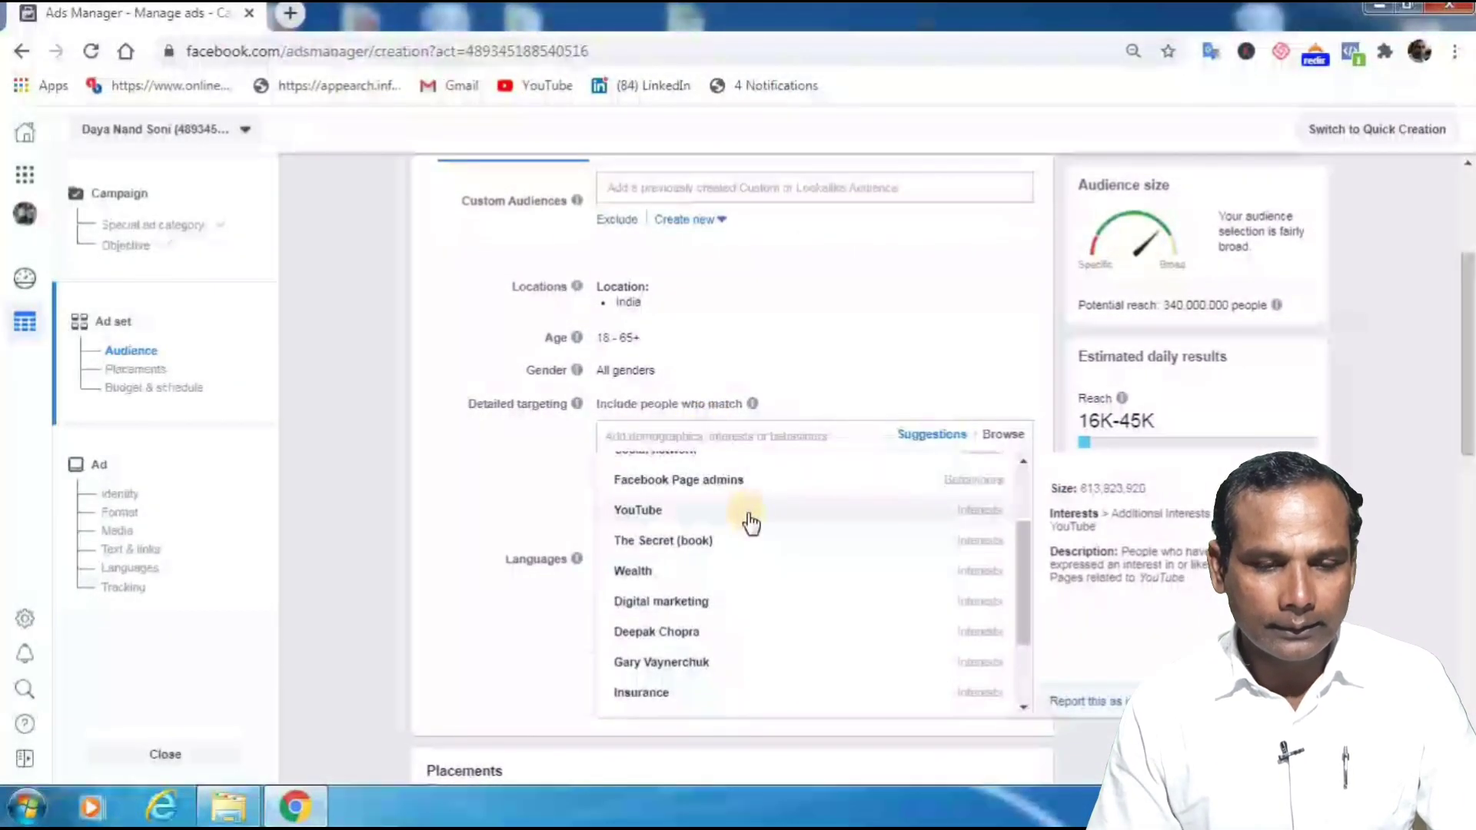
scroll(748, 527, up, 3)
scroll(744, 523, up, 2)
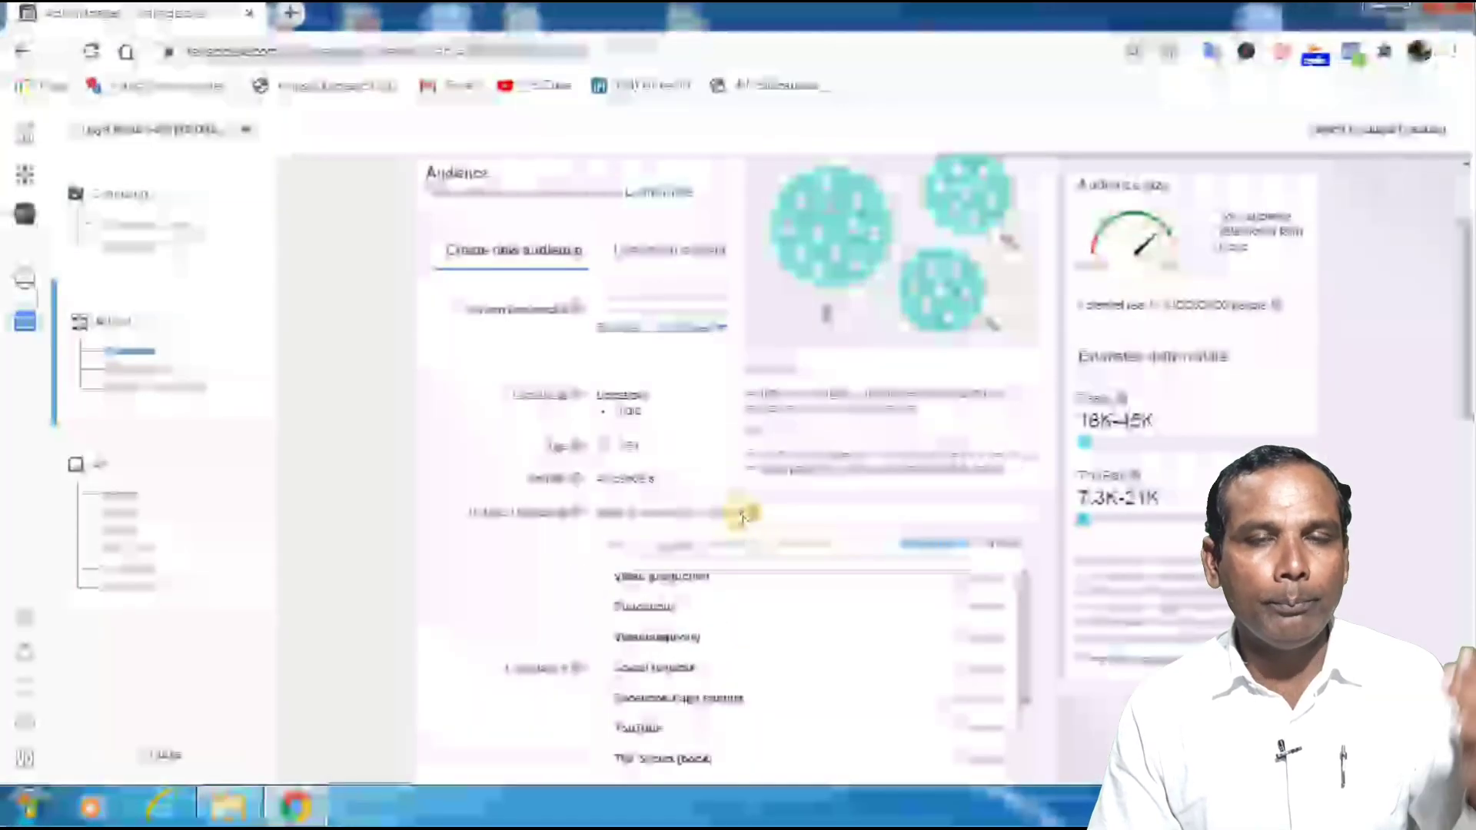
scroll(733, 571, down, 2)
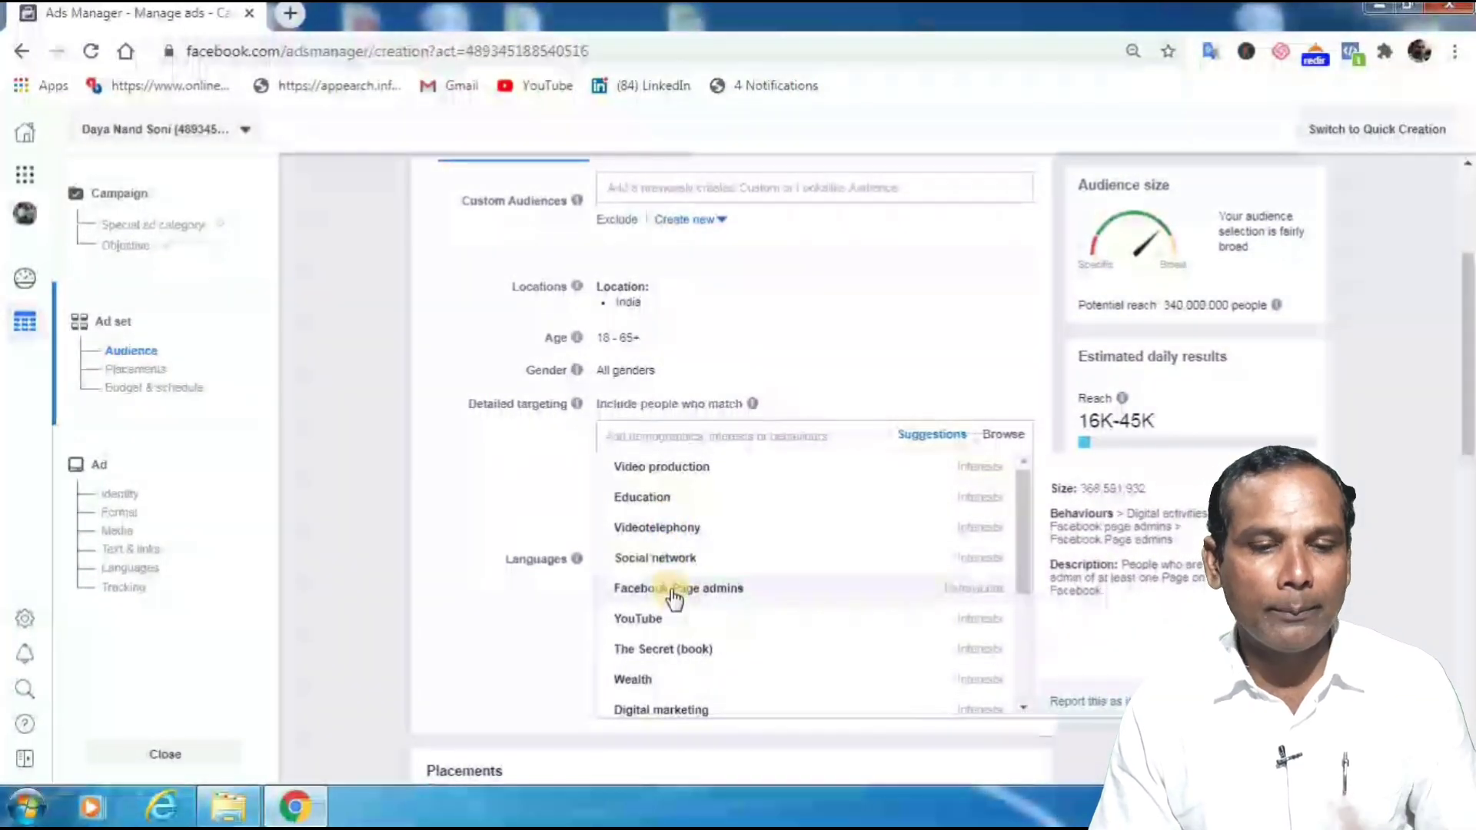
scroll(676, 520, up, 2)
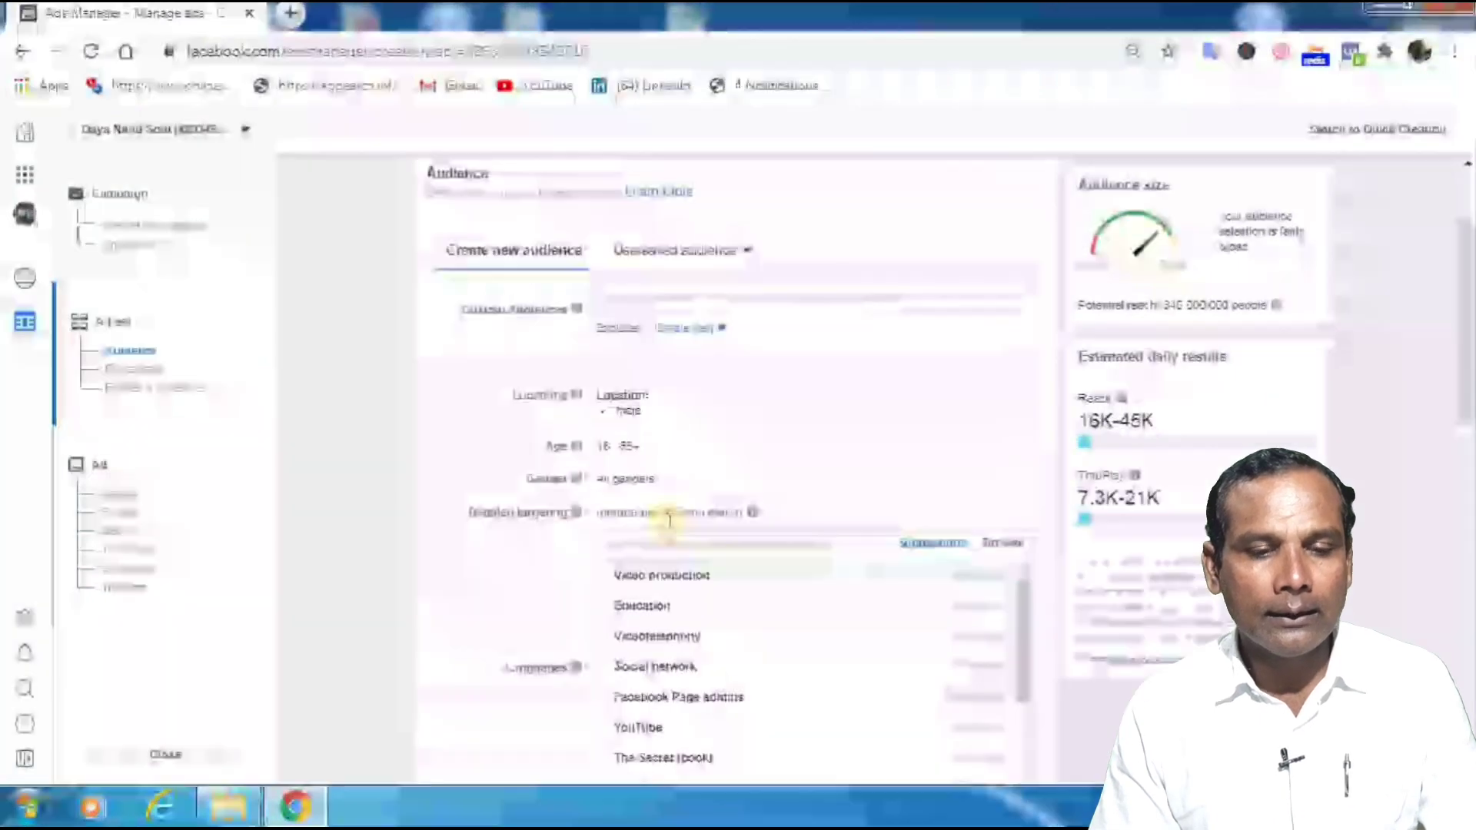
scroll(723, 611, down, 2)
scroll(823, 626, up, 2)
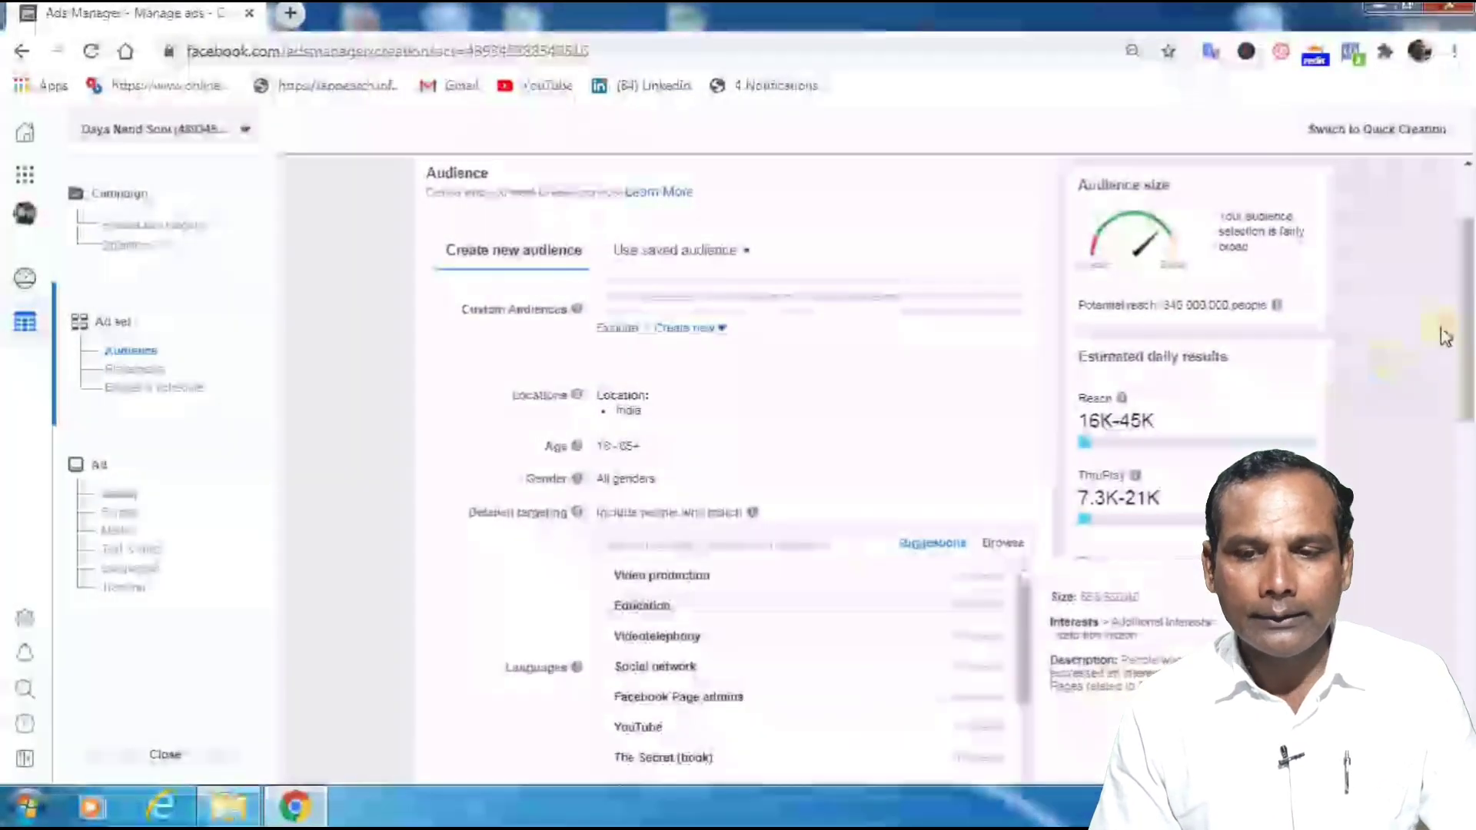
scroll(1473, 300, down, 4)
click(905, 329)
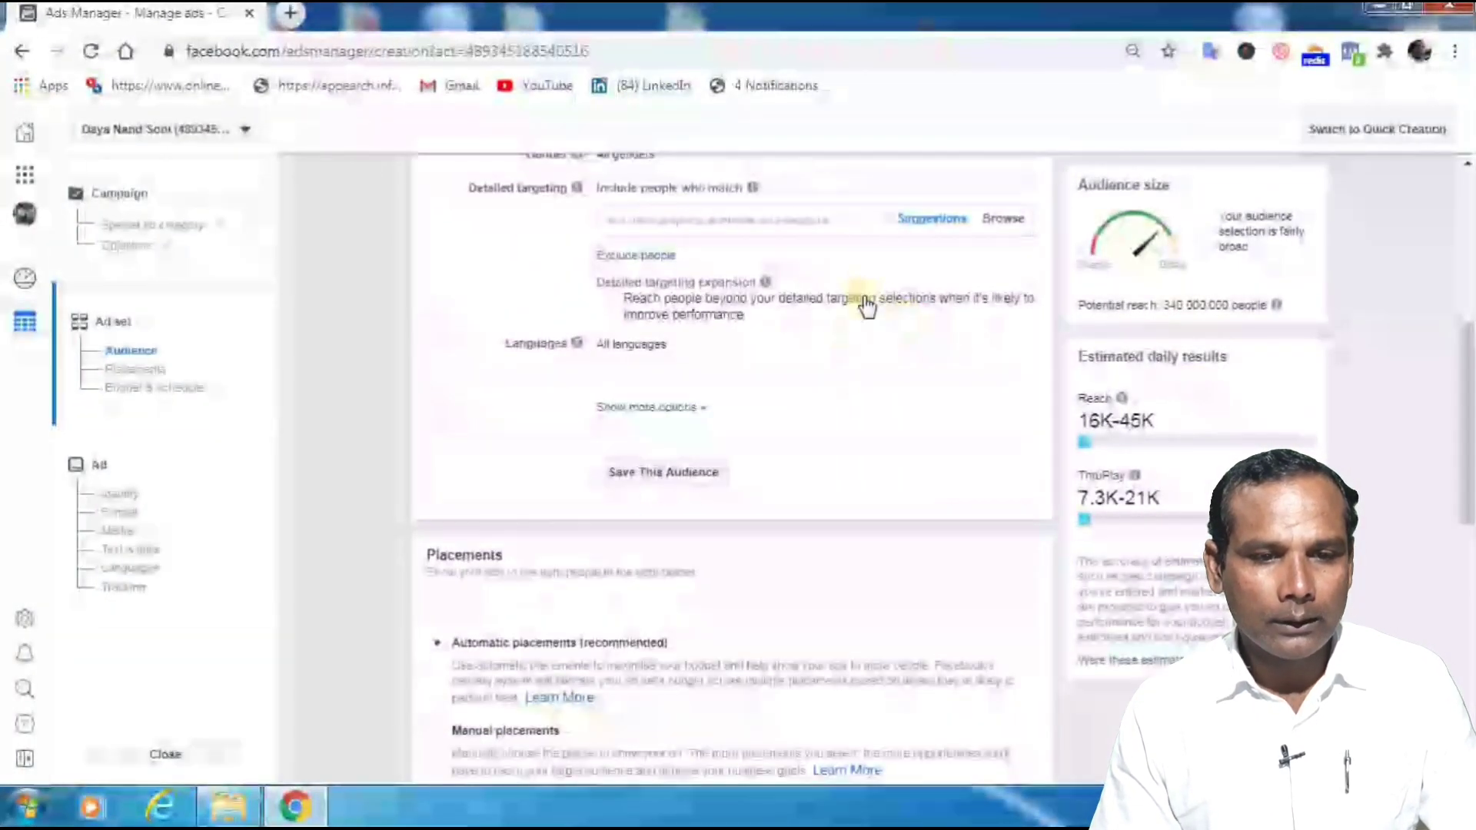
click(923, 223)
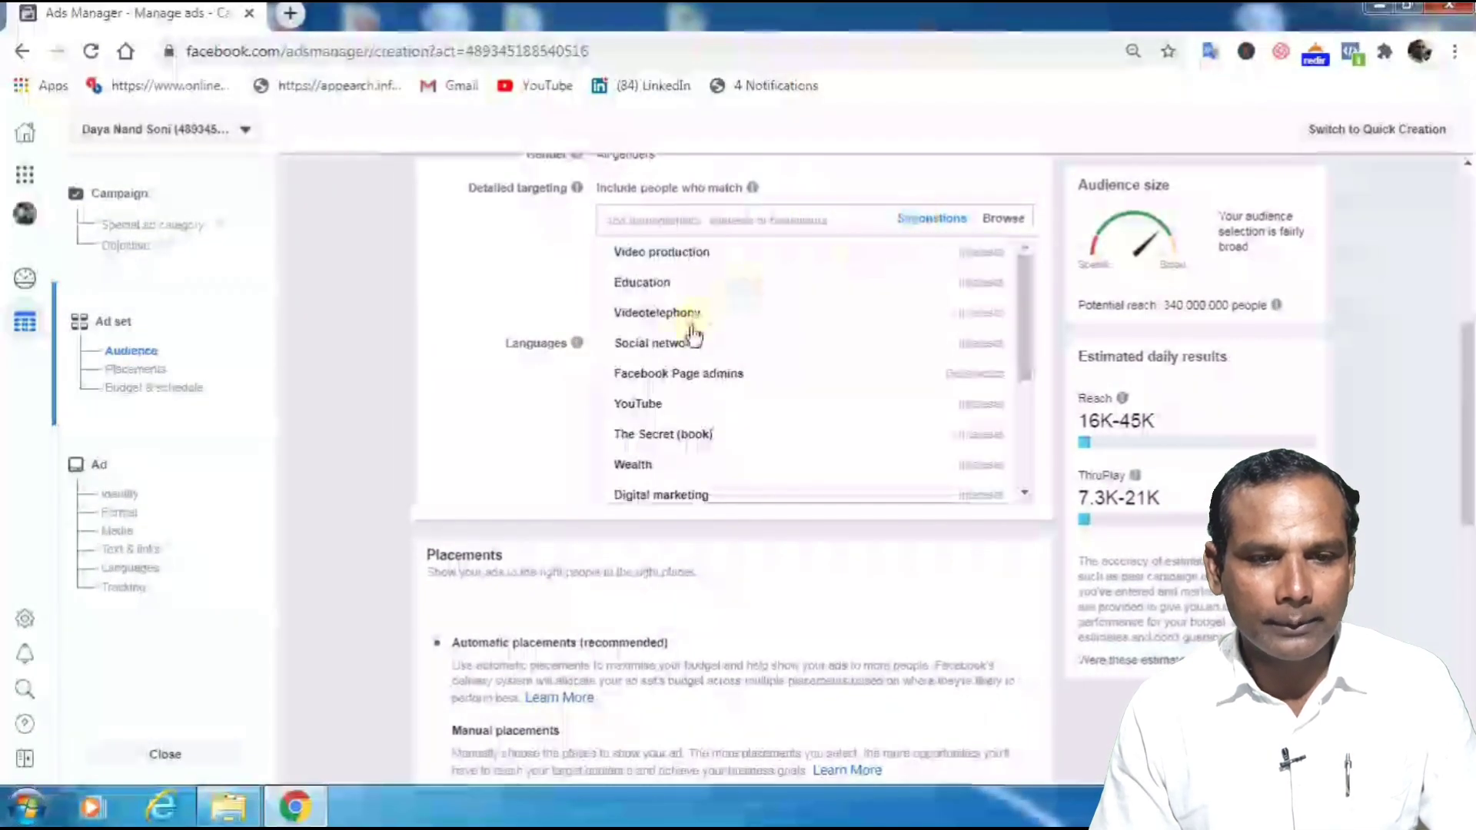
click(650, 408)
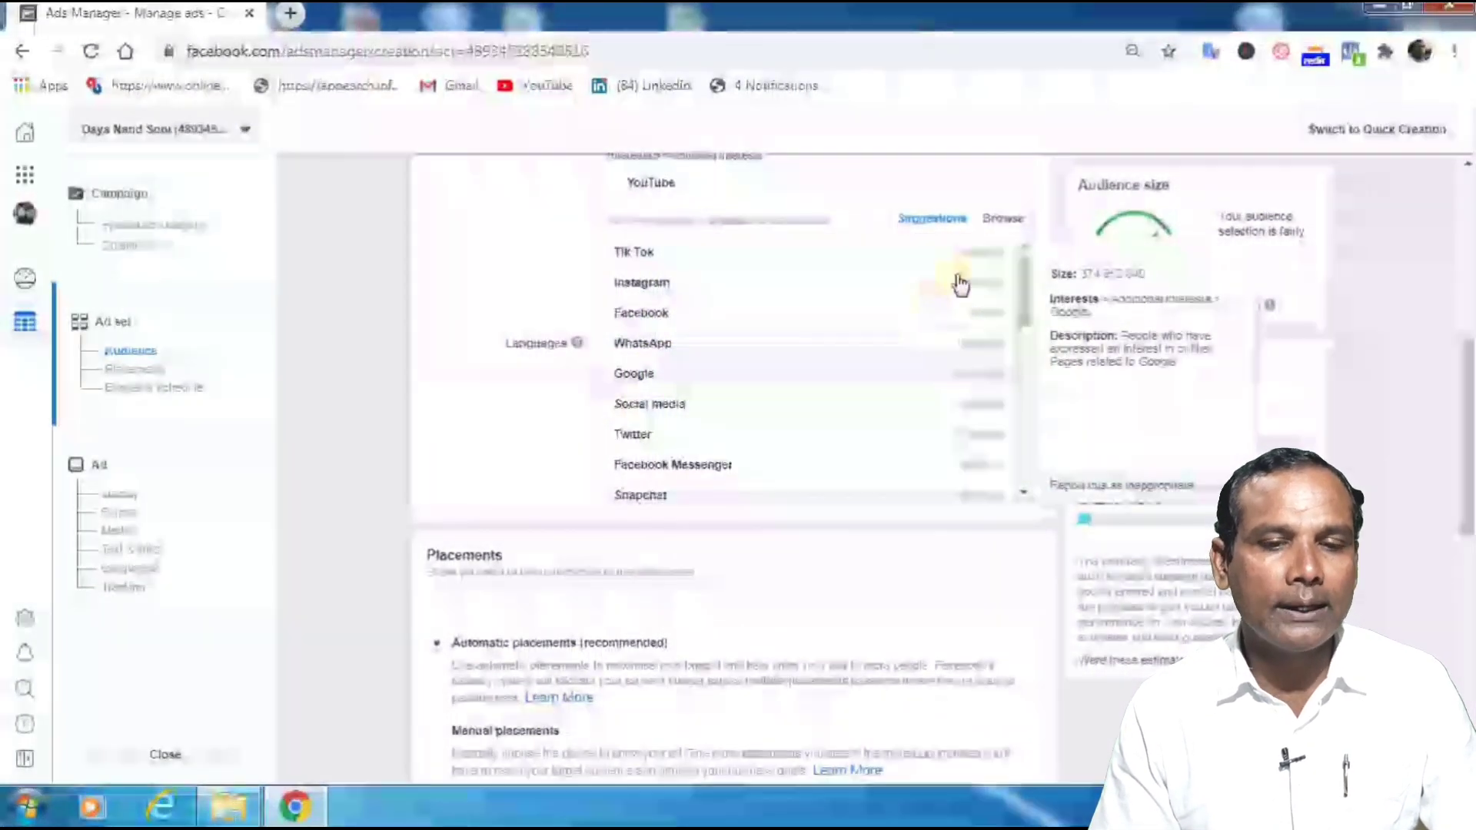
View the detailed targeting browse categories and open the audience's languages for editing.
click(1004, 230)
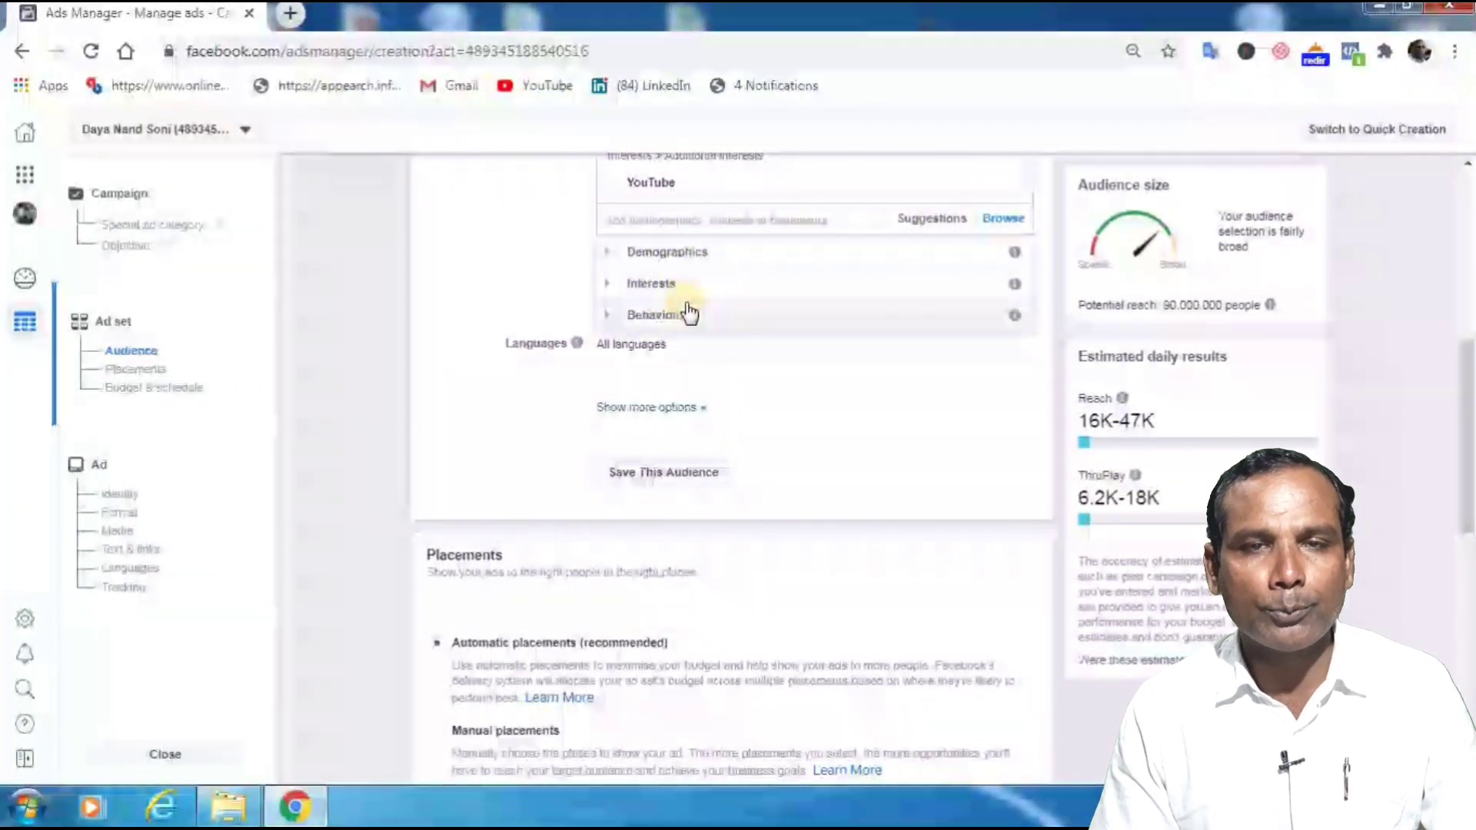
click(646, 342)
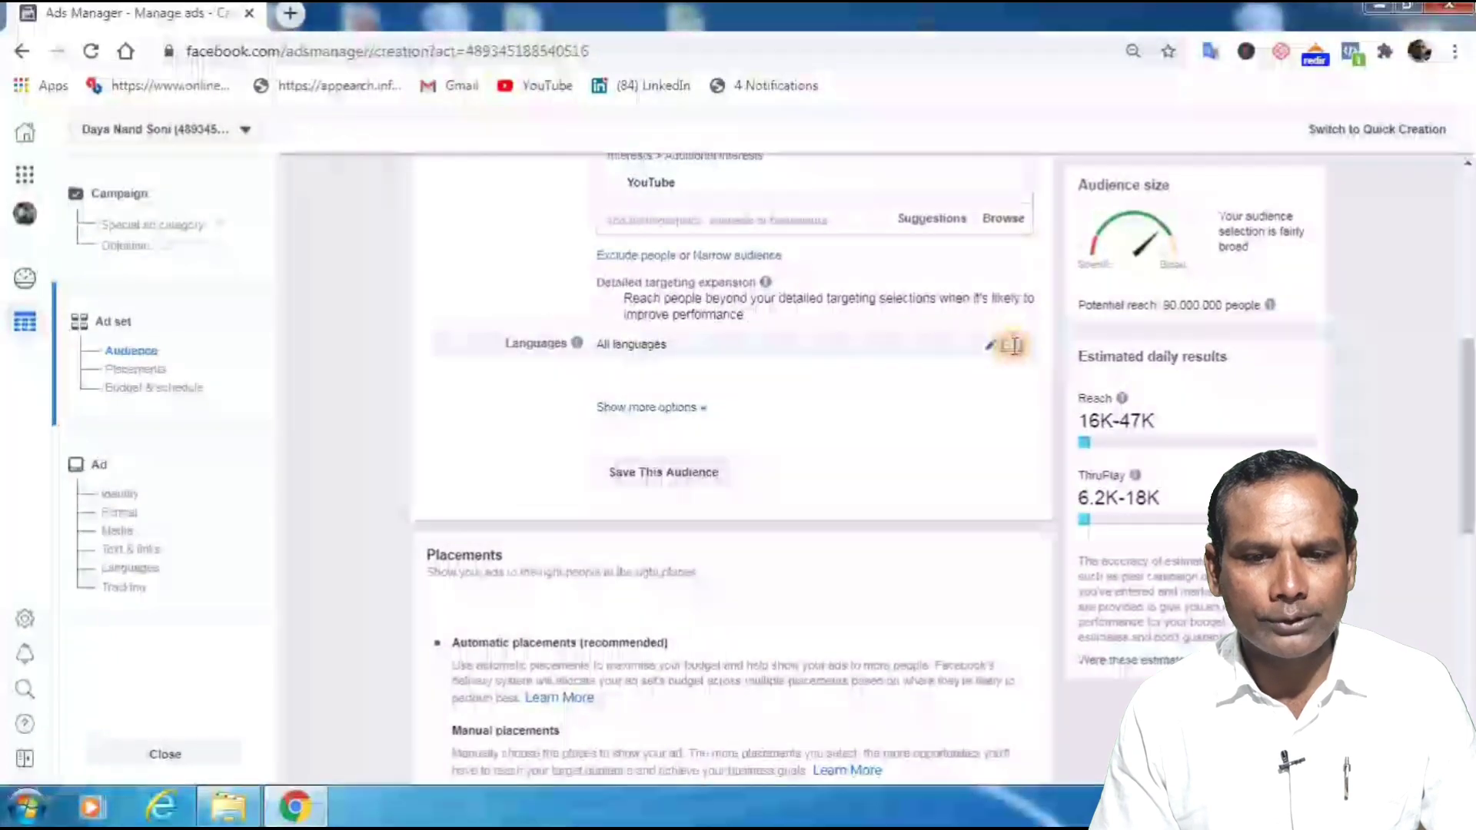
click(1011, 344)
click(690, 345)
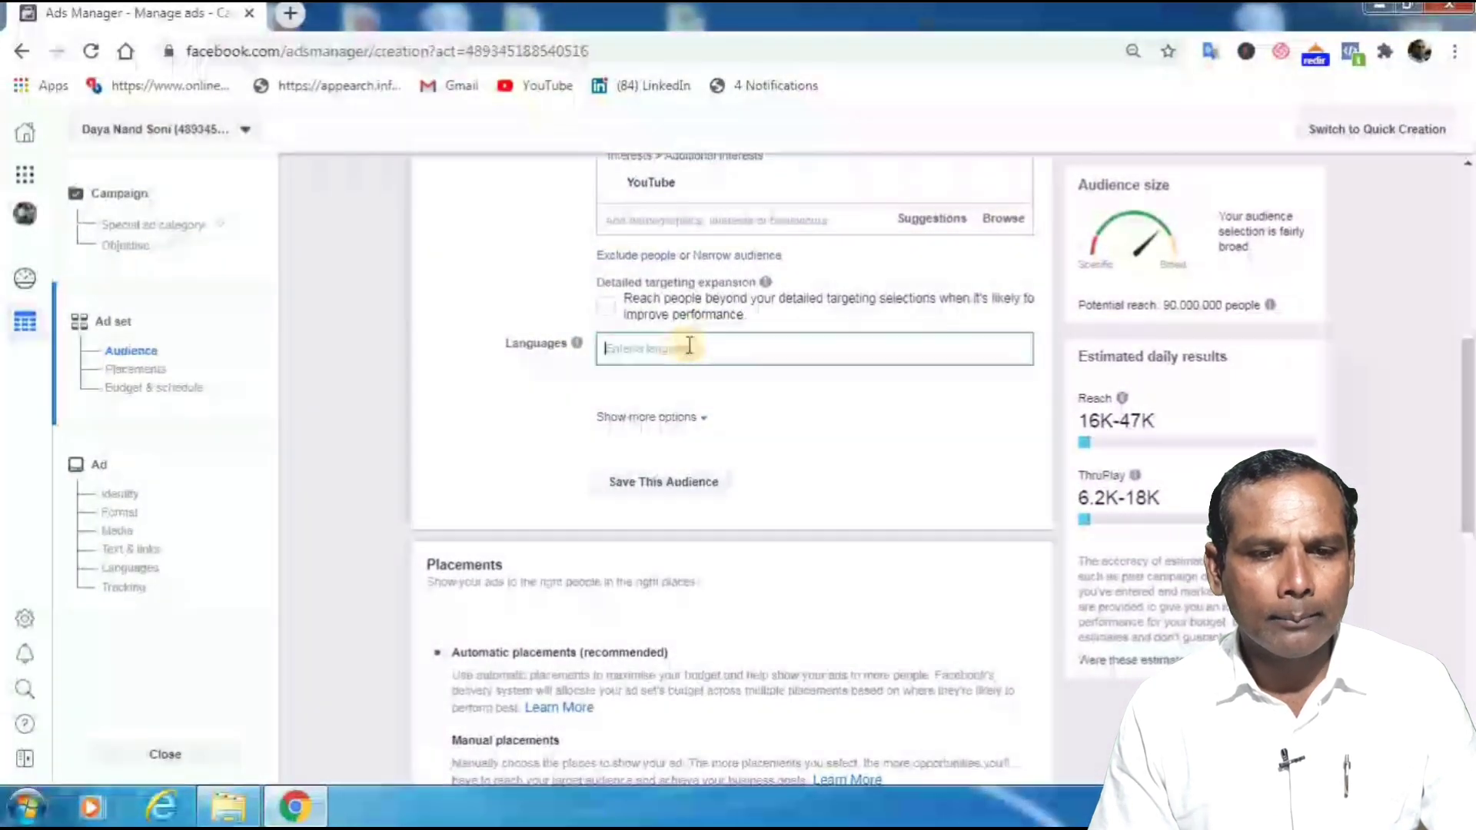
Switch the ad set from automatic to manual placements.
scroll(730, 354, down, 3)
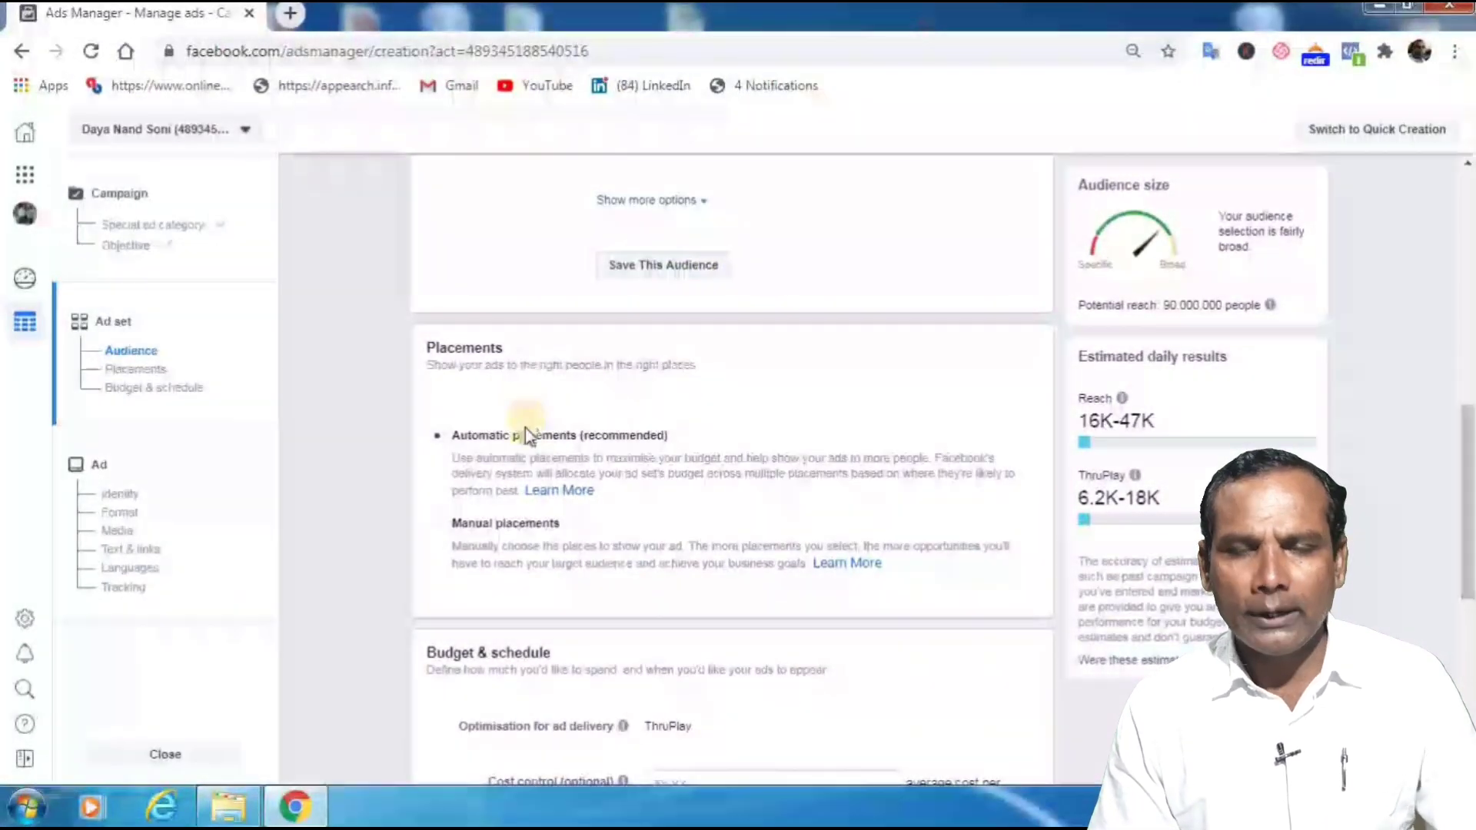
scroll(517, 461, down, 2)
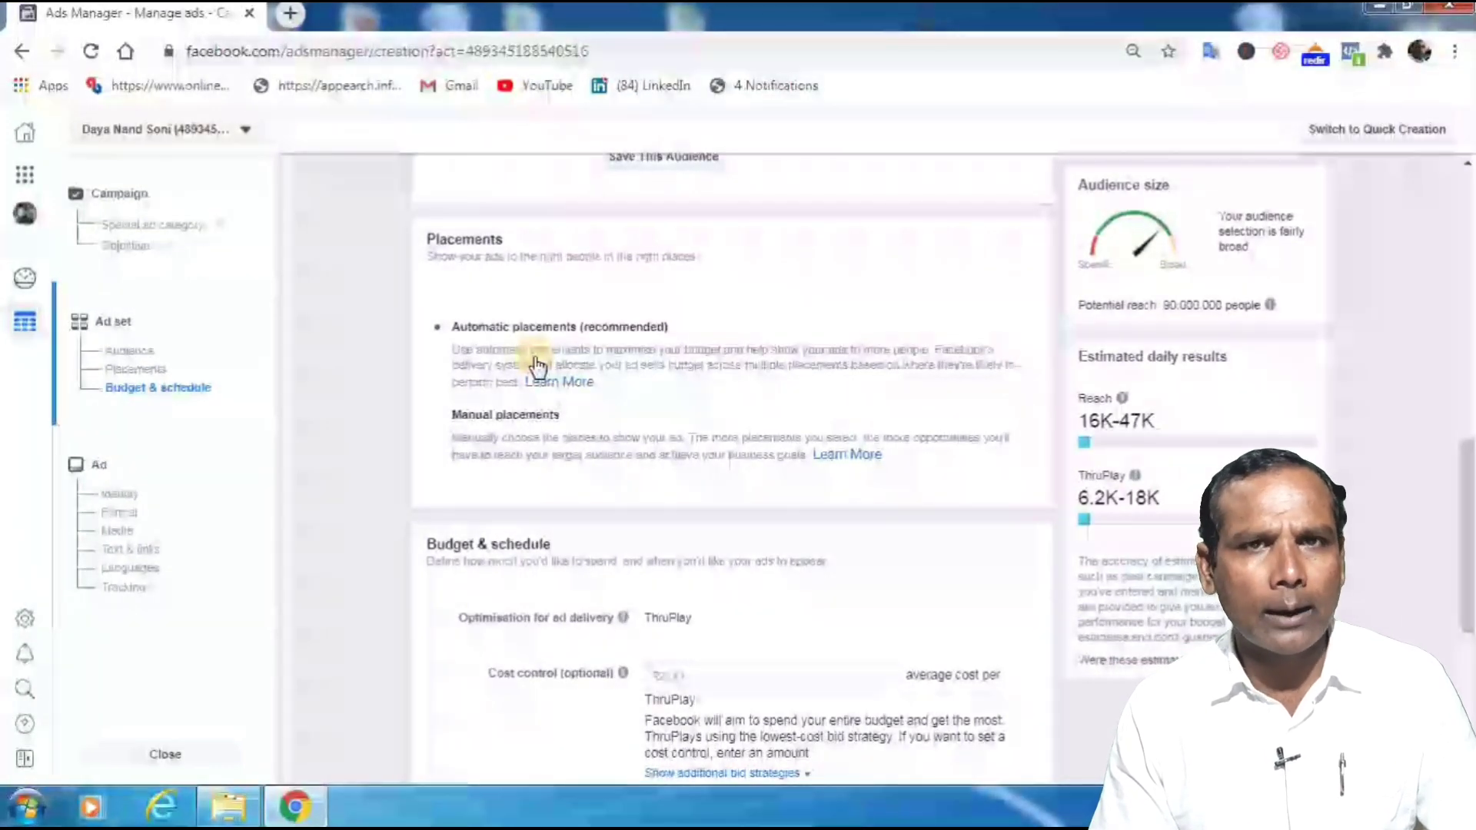
click(445, 425)
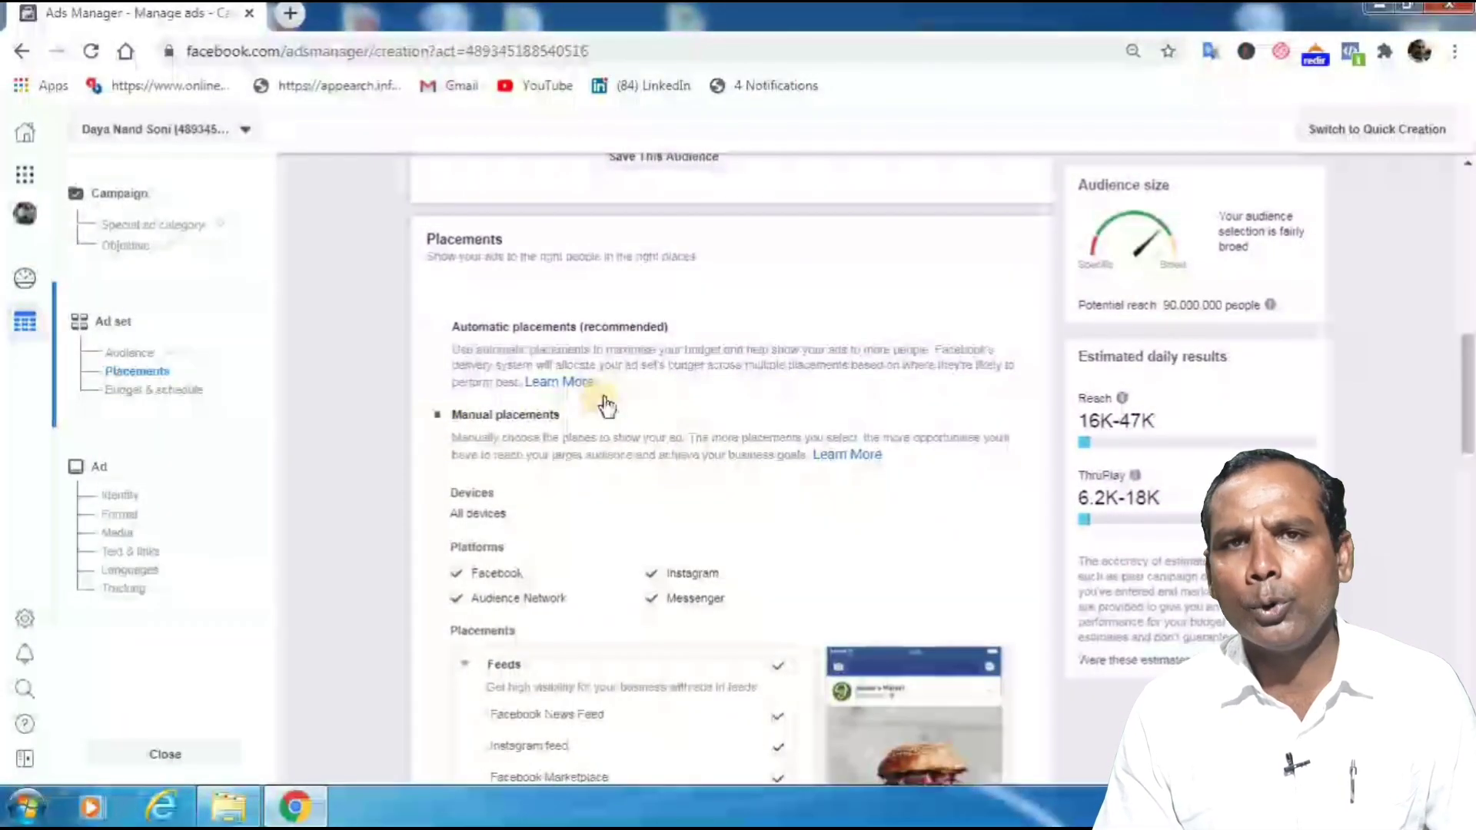
Review the manual placements list, deselect the whole Feeds group and select it again.
scroll(602, 395, down, 2)
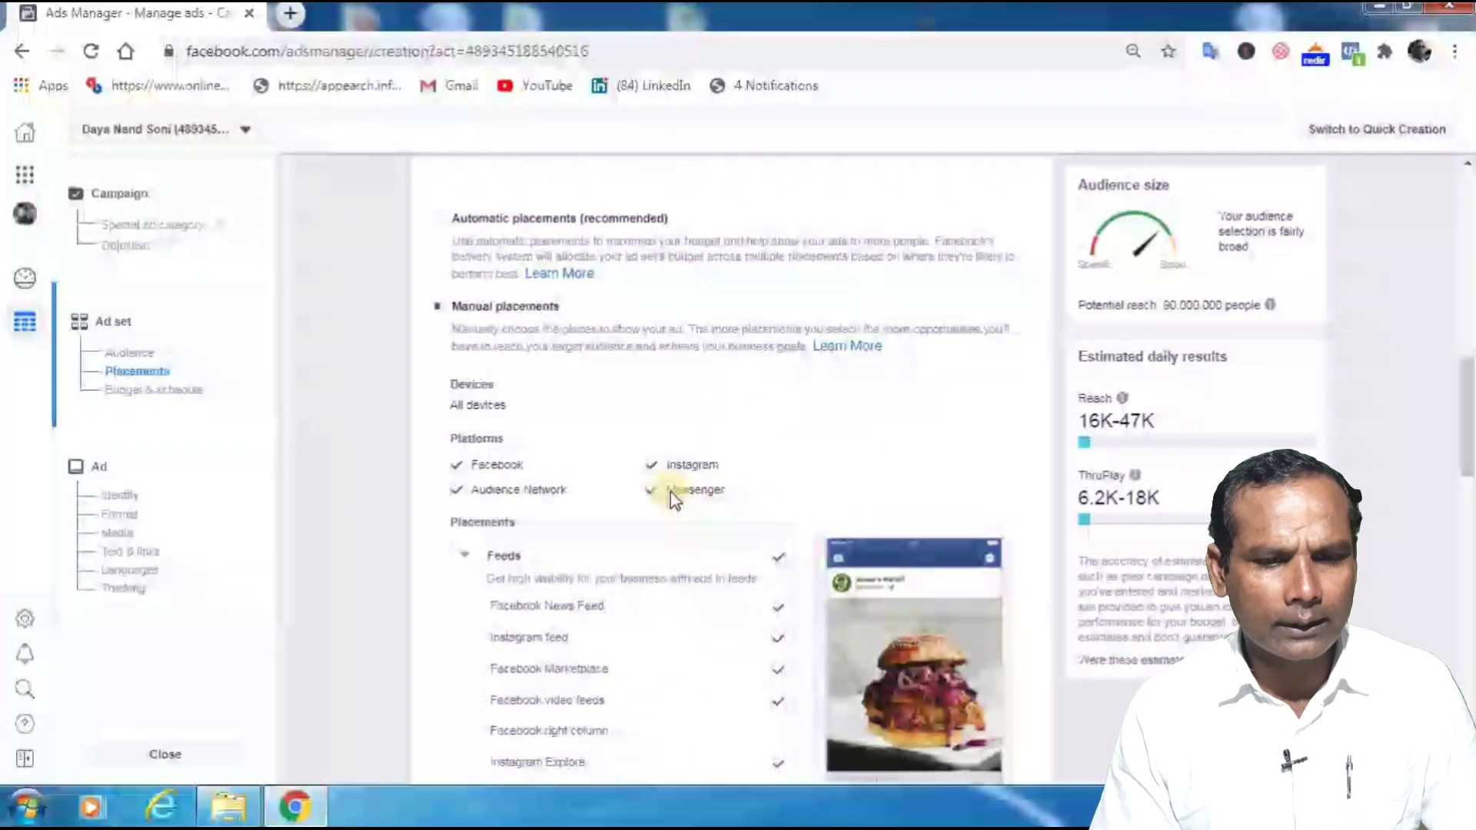
scroll(670, 496, down, 3)
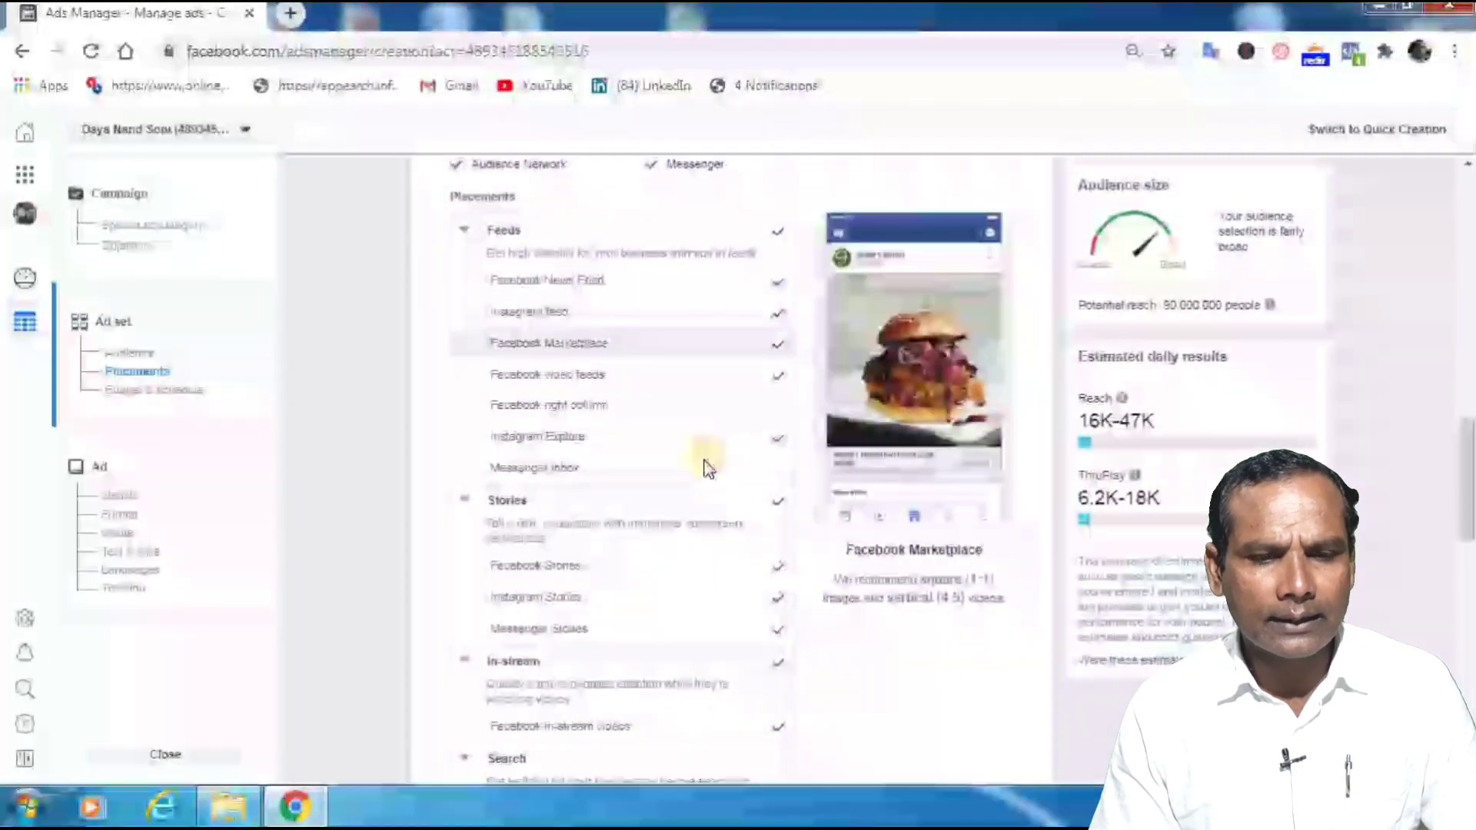
scroll(672, 455, down, 4)
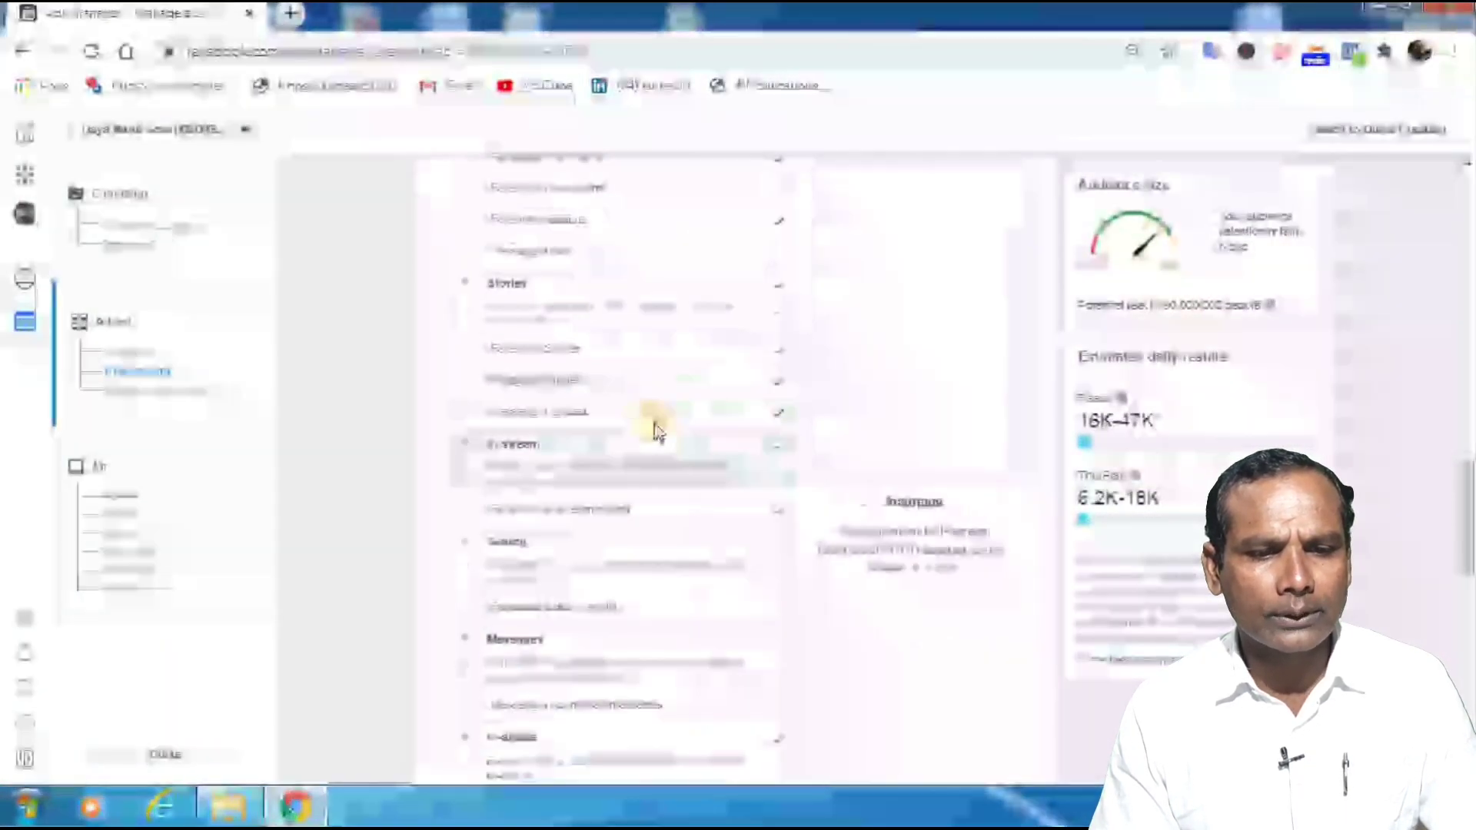
scroll(651, 430, down, 4)
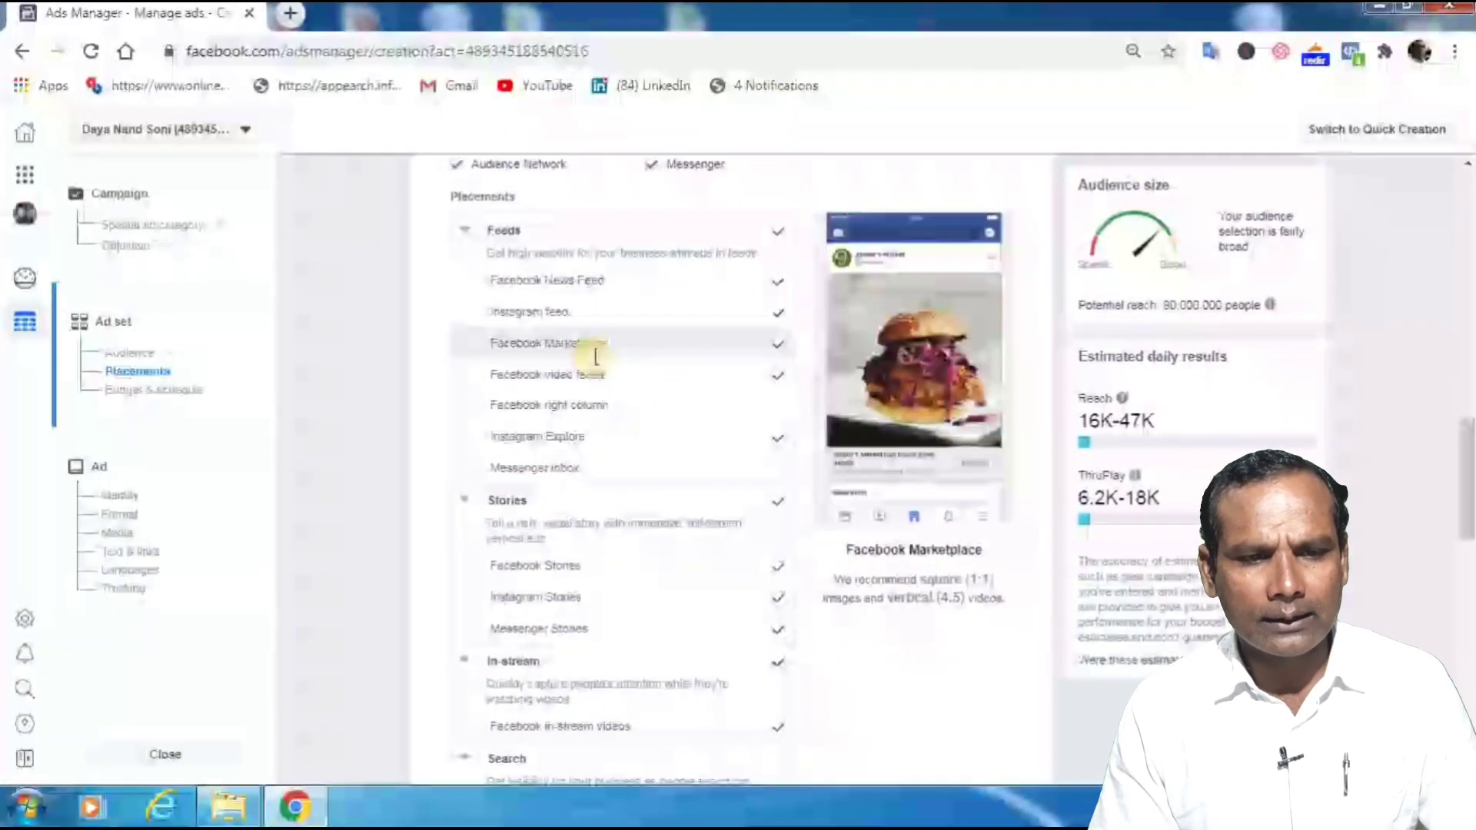
scroll(596, 362, up, 1)
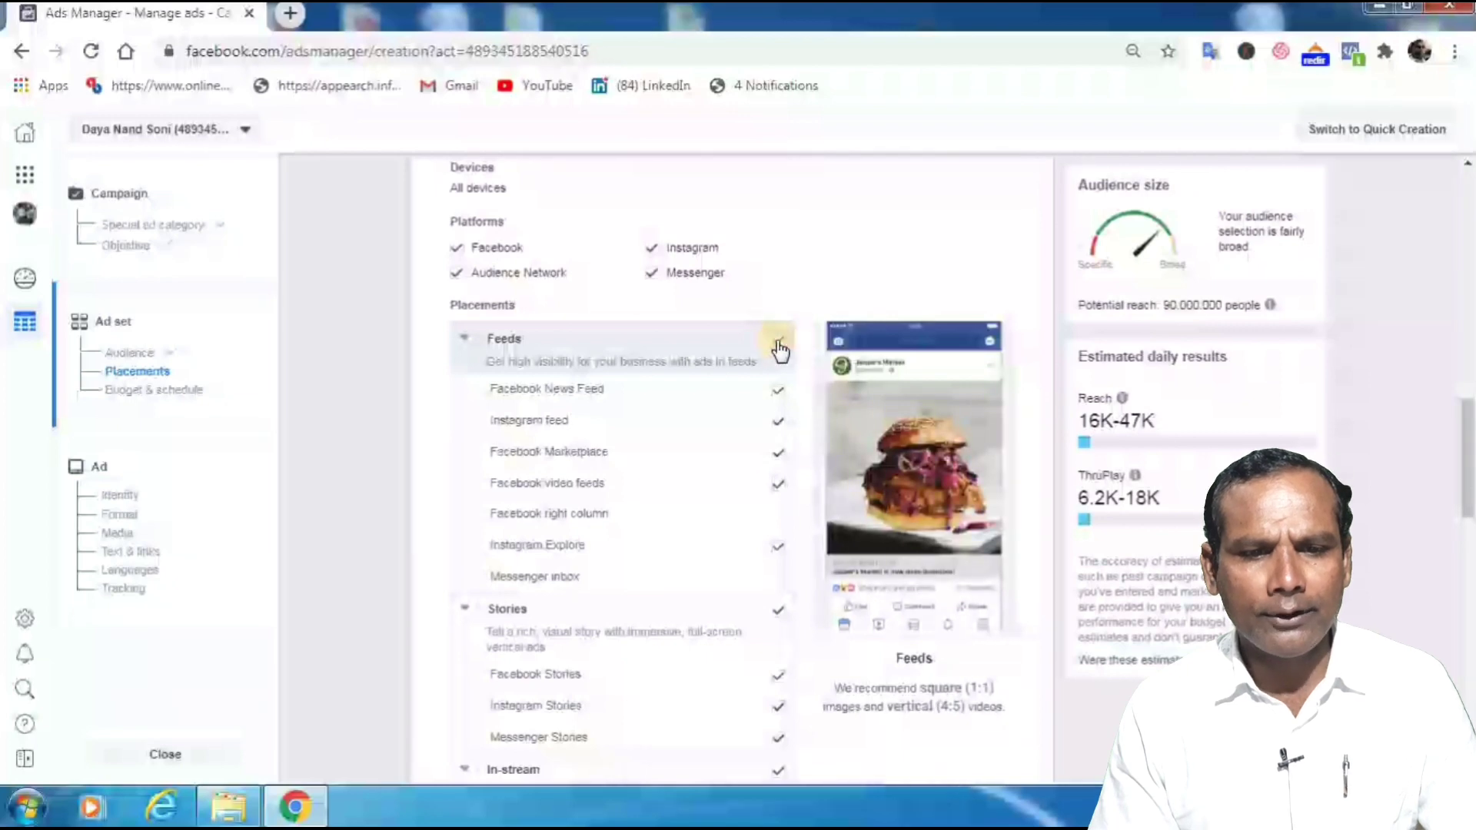
click(779, 346)
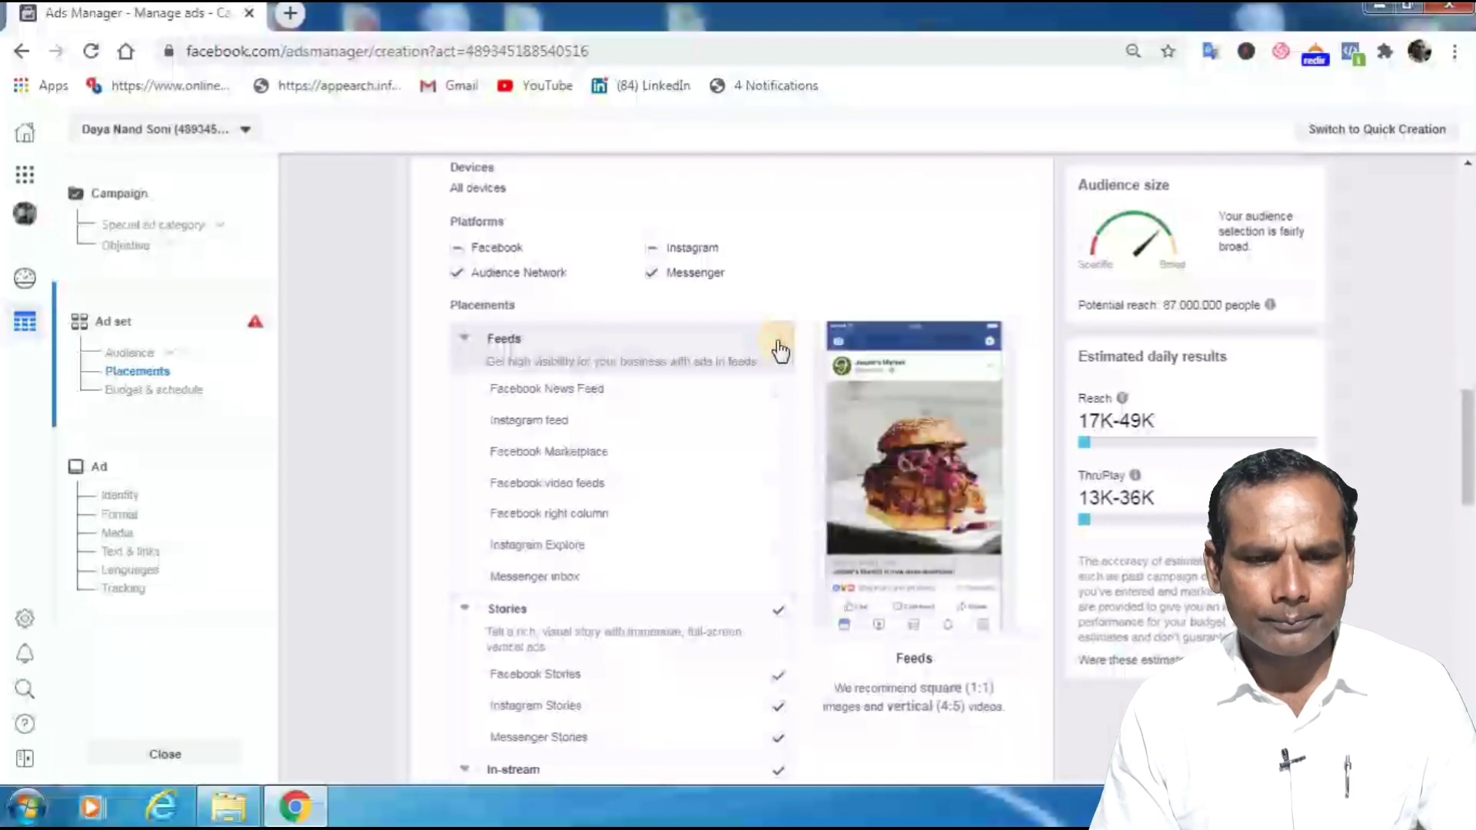
click(779, 345)
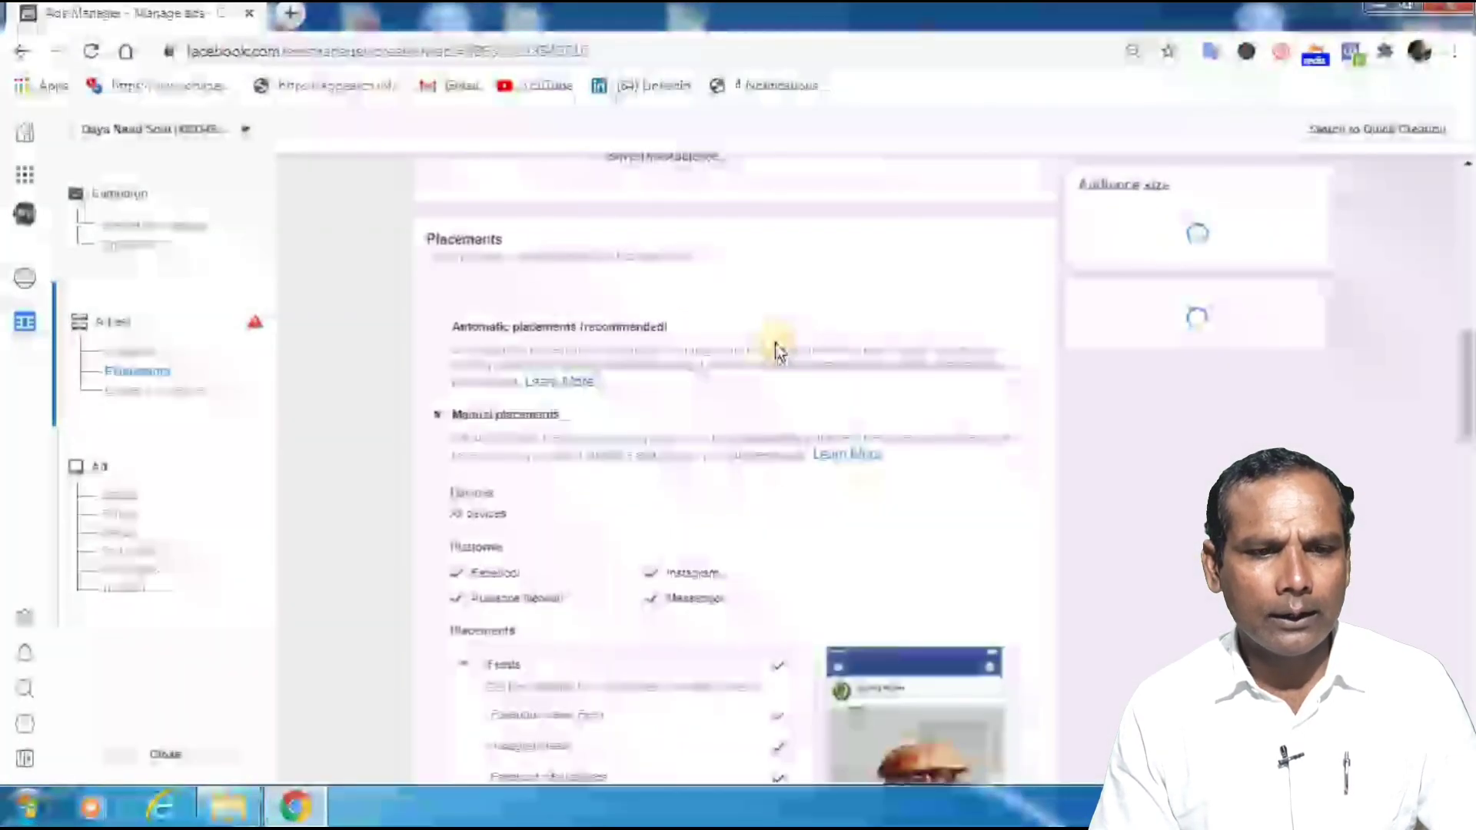
Look through the remaining placement groups and the ad set's budget and schedule section.
scroll(884, 507, down, 10)
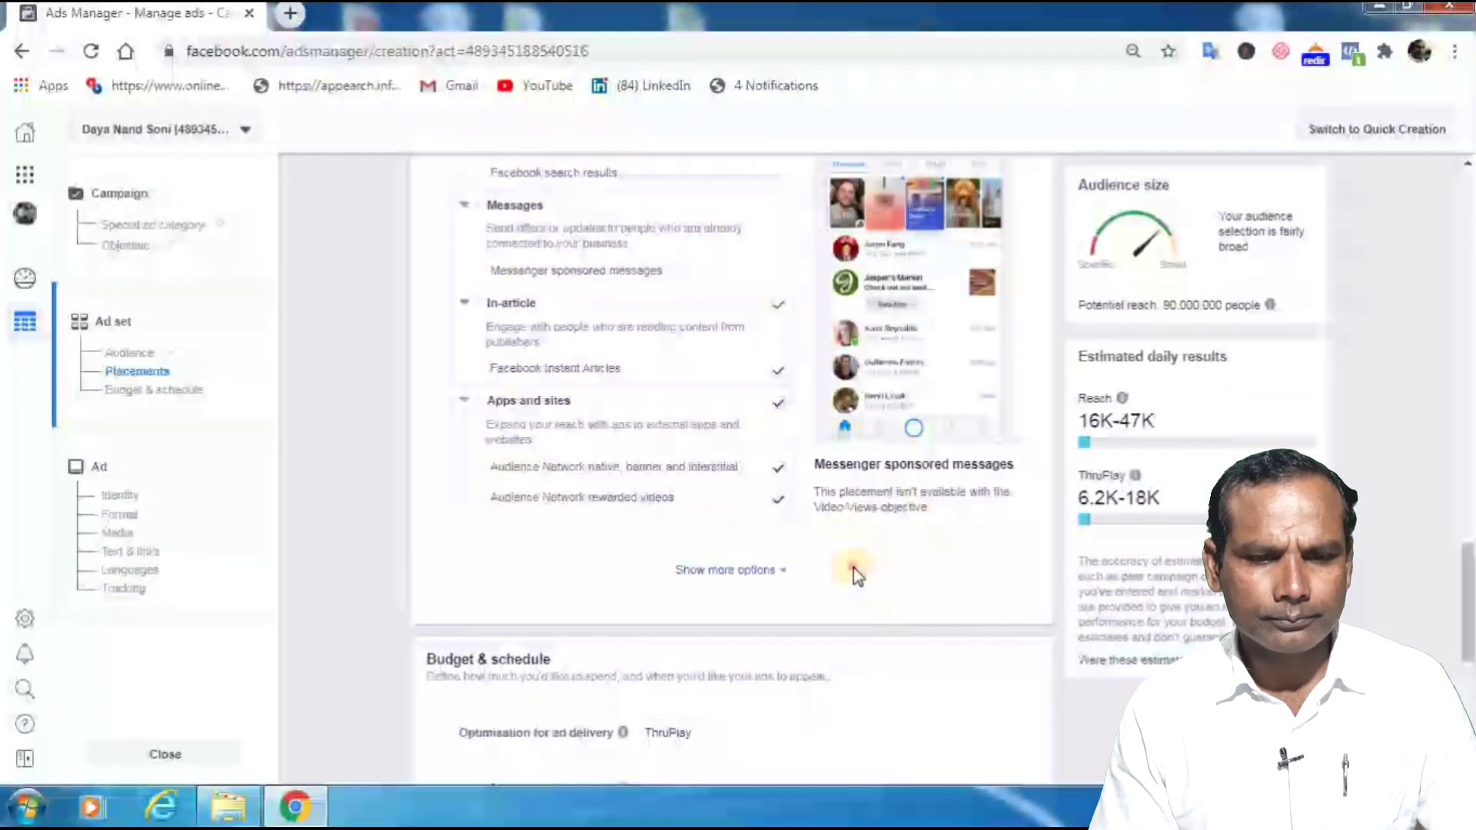
scroll(753, 503, up, 3)
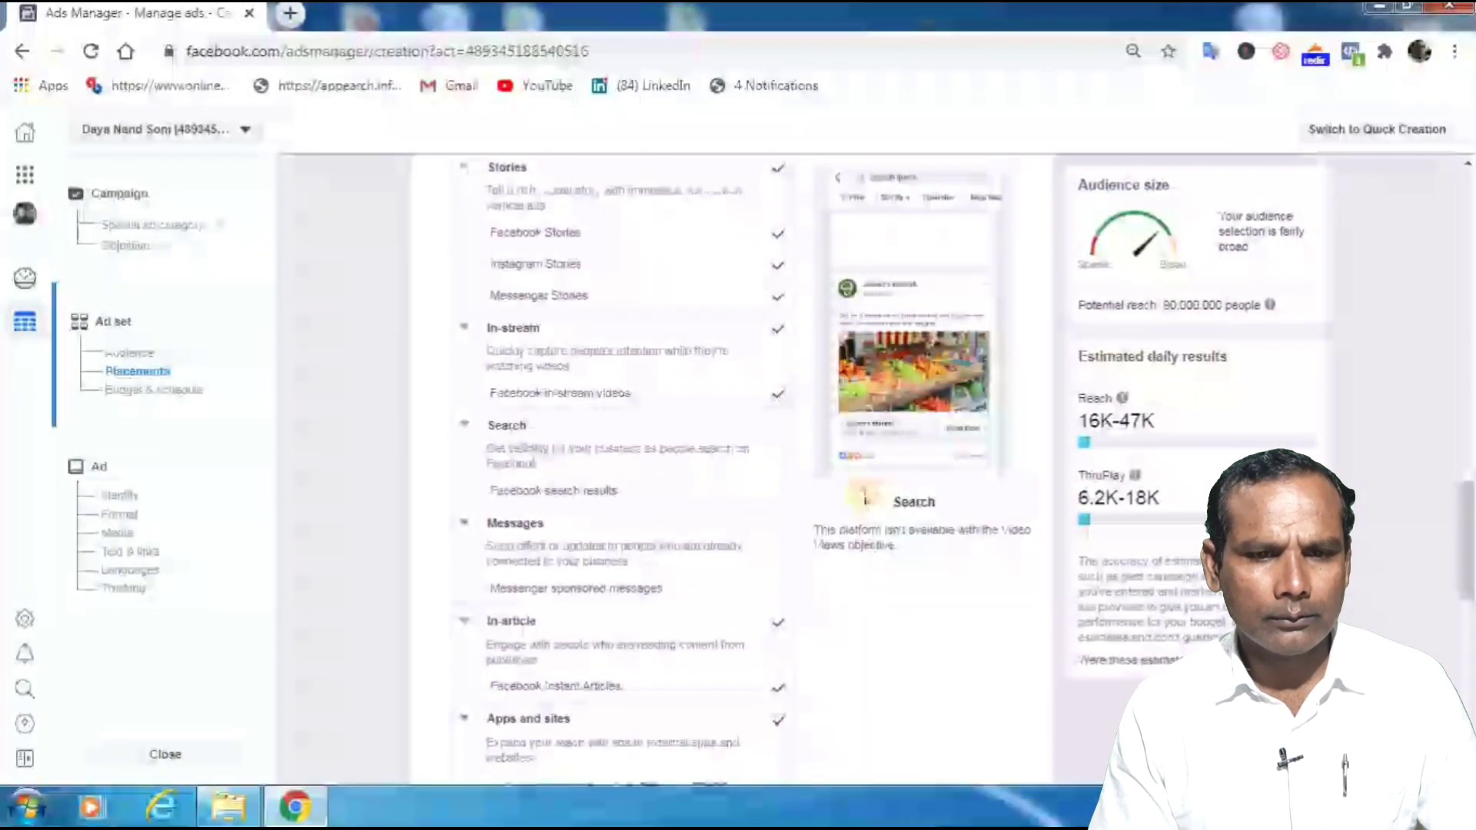
scroll(858, 507, down, 5)
scroll(859, 507, down, 4)
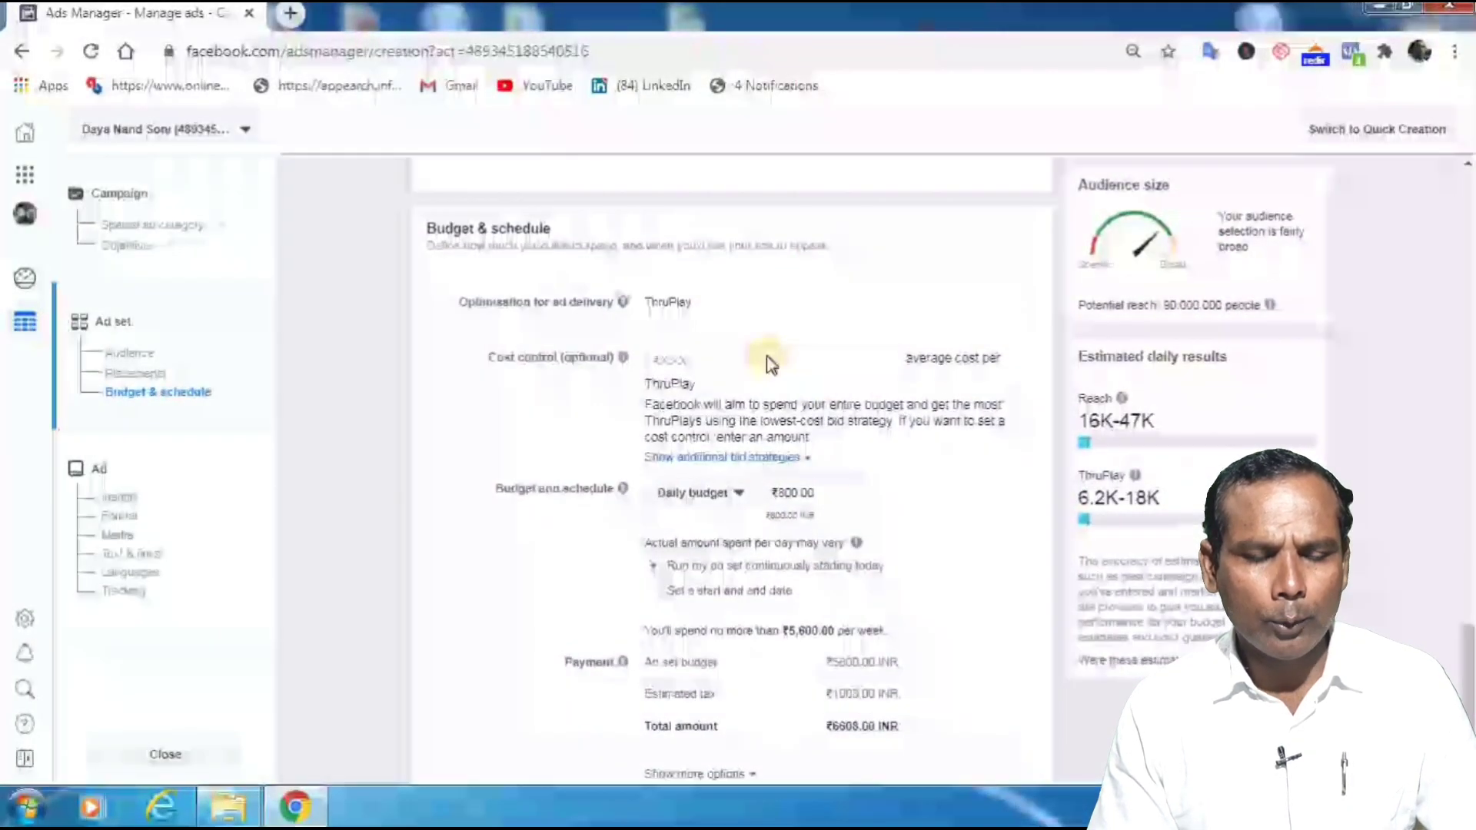
Collapse the Feeds group in the manual placements and review the remaining placement groups.
scroll(764, 359, up, 5)
scroll(763, 358, up, 8)
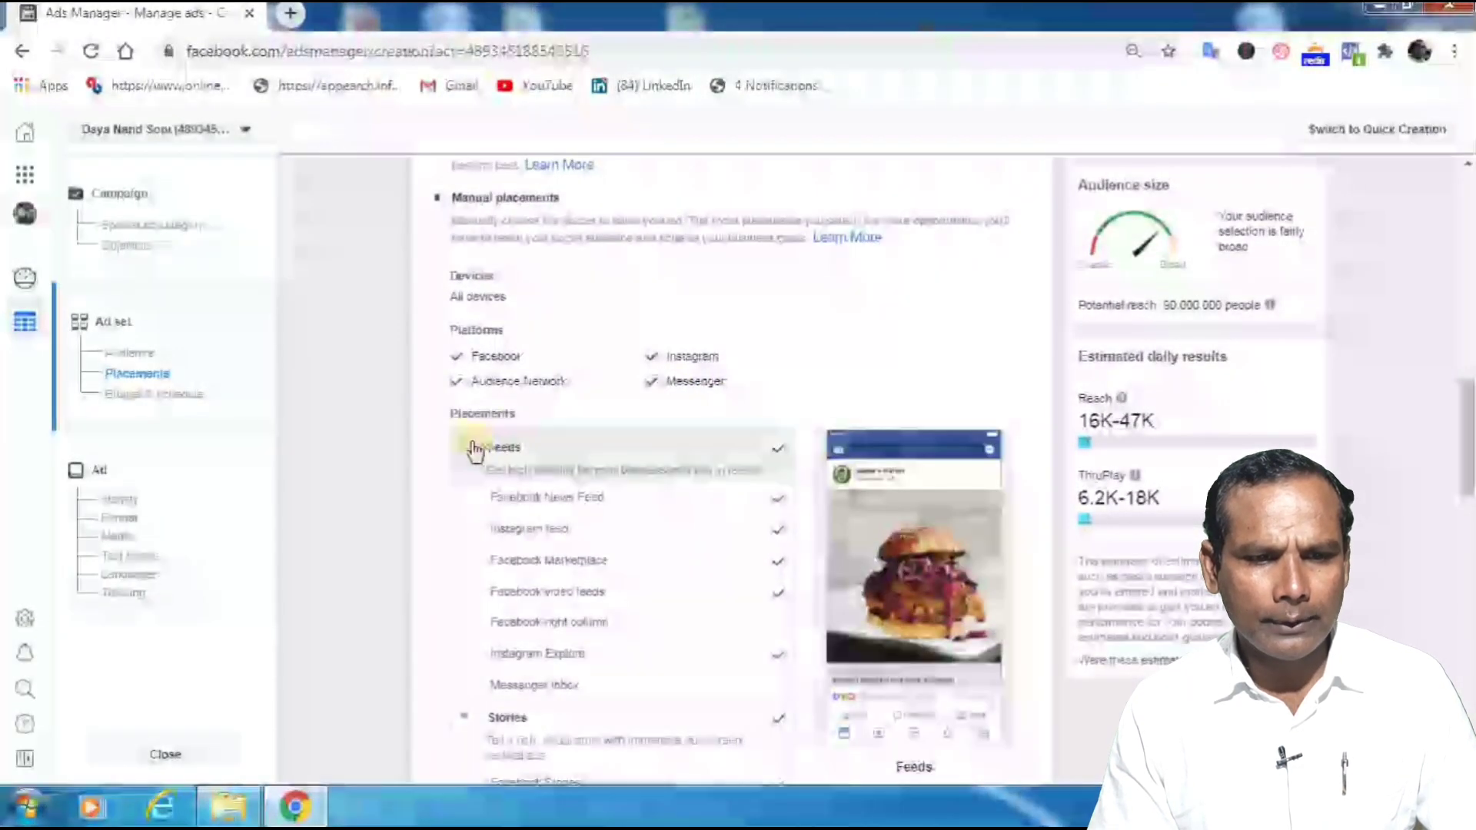
click(465, 447)
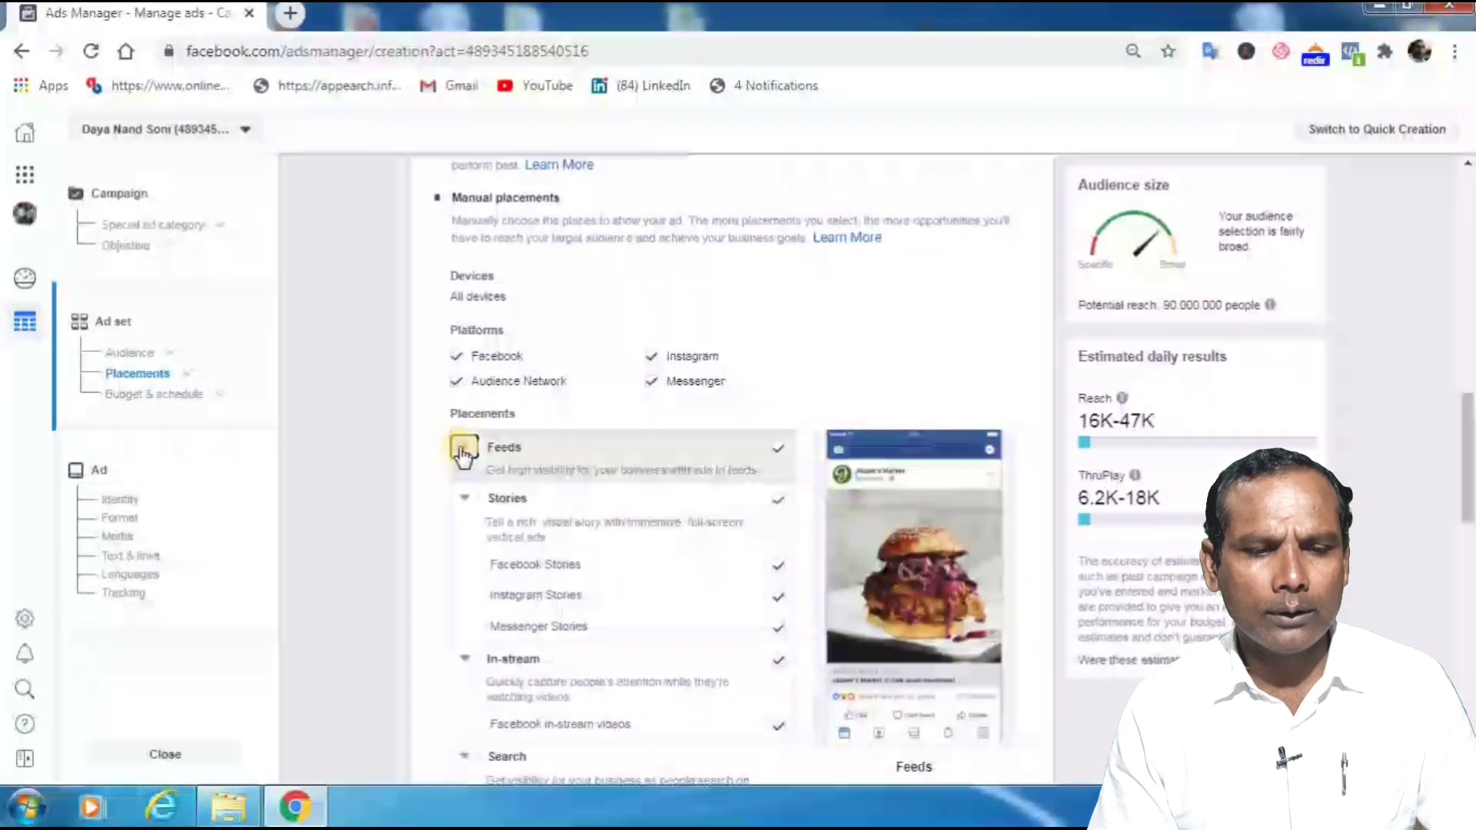
click(464, 452)
click(626, 439)
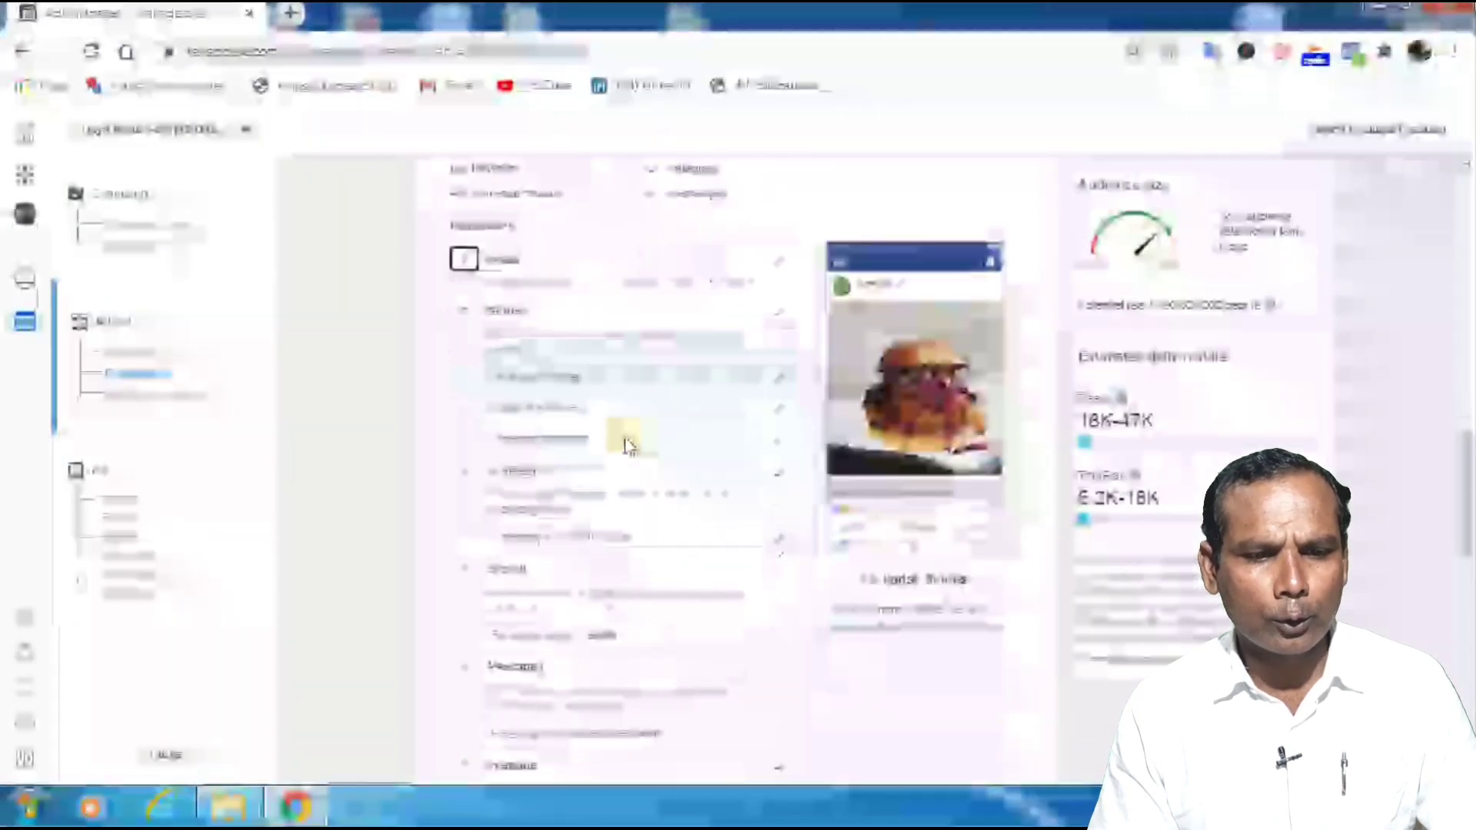
scroll(623, 430, down, 10)
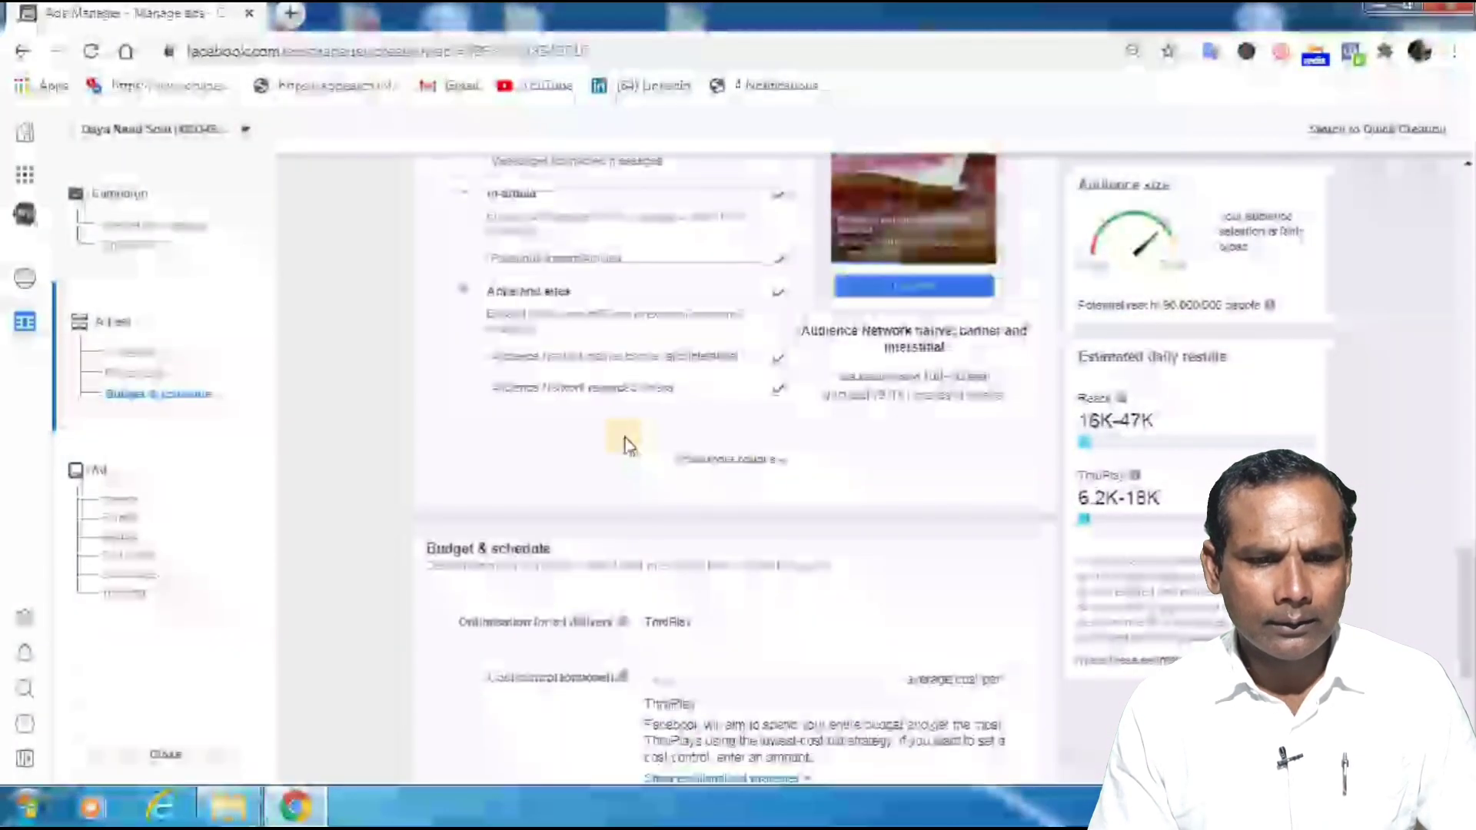
Keep the ad set on a daily budget and continue to the ad setup.
scroll(793, 480, down, 3)
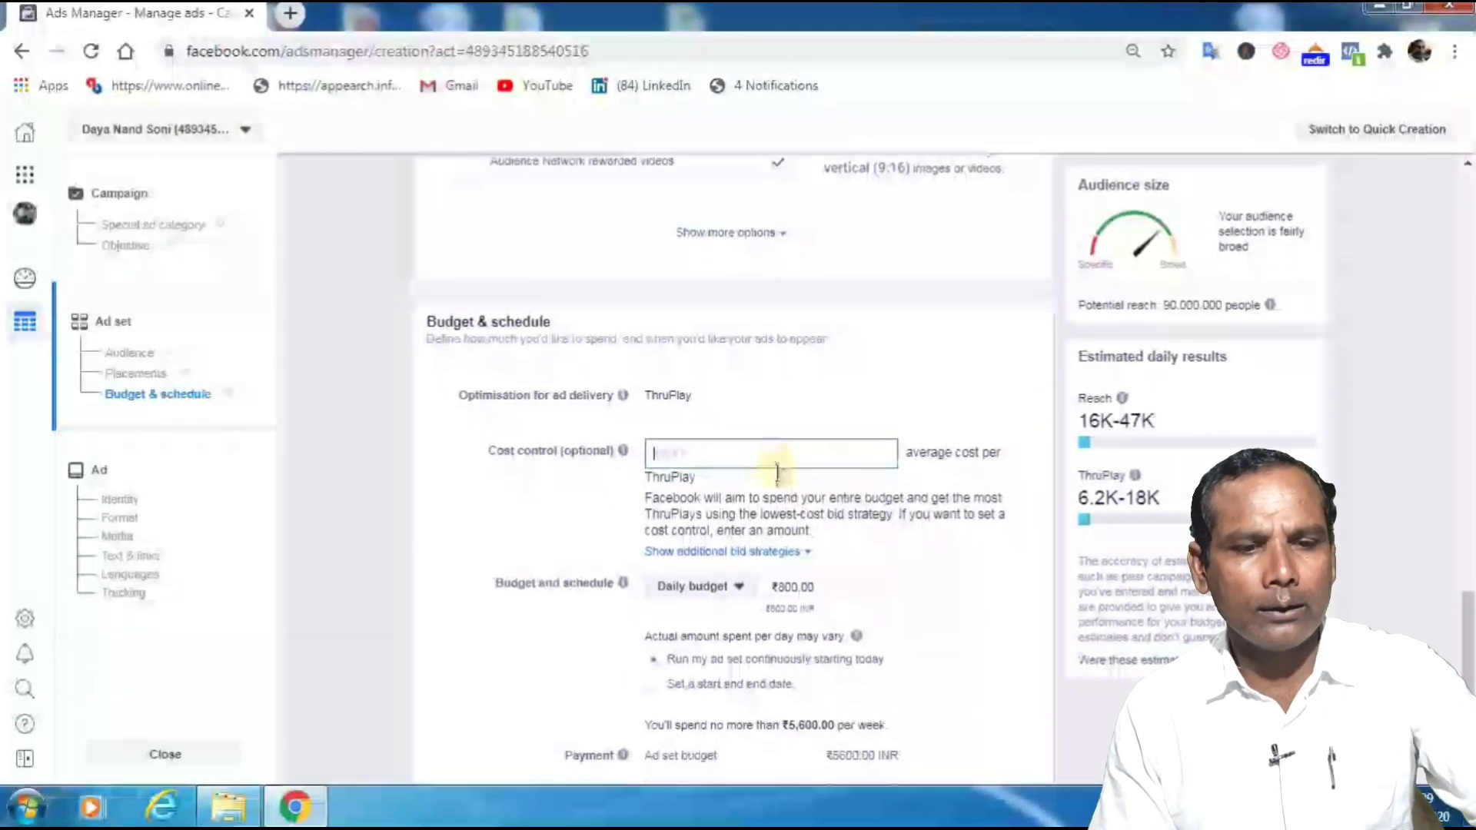
scroll(749, 492, down, 3)
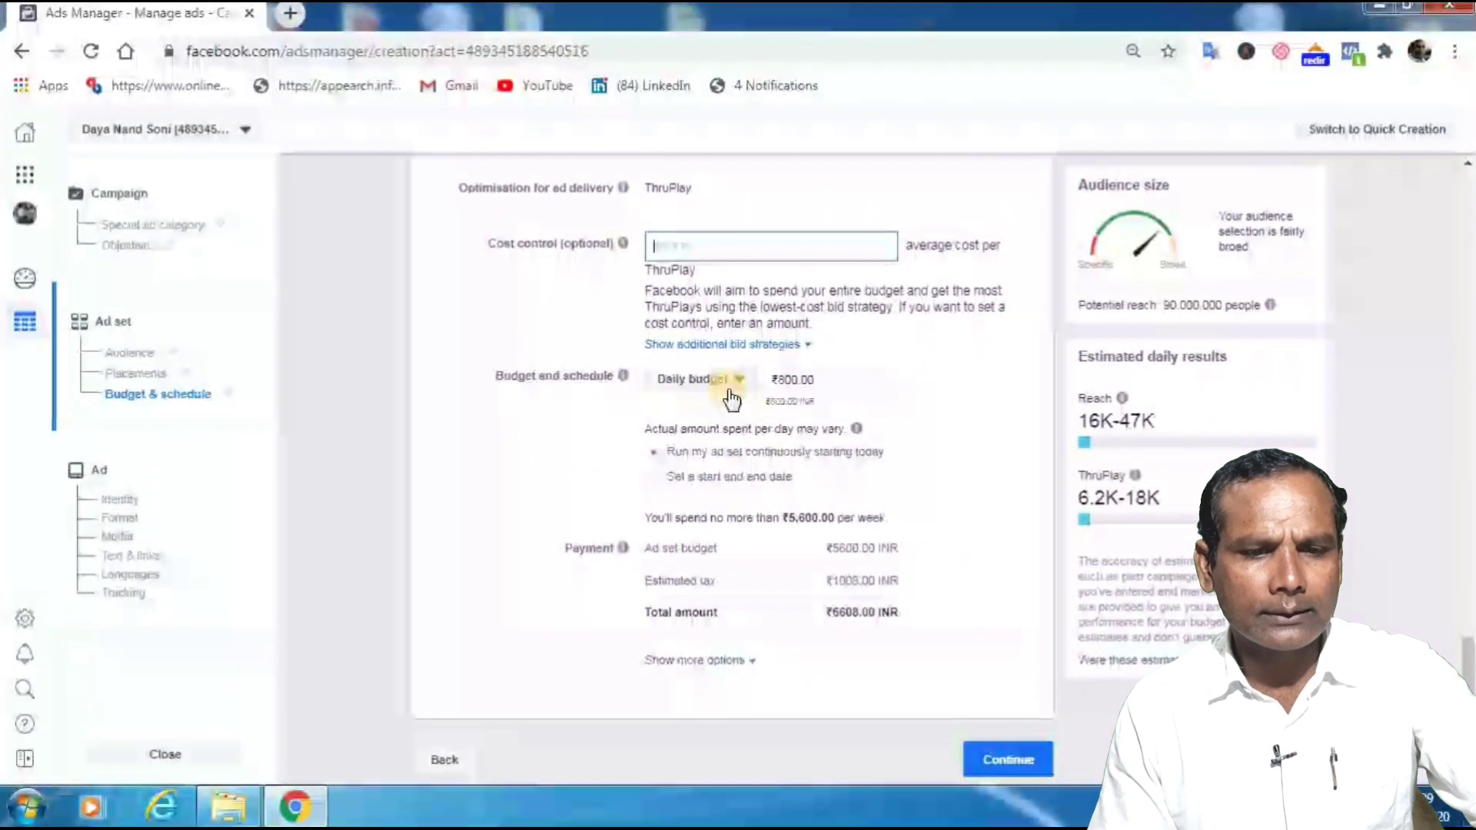
click(733, 399)
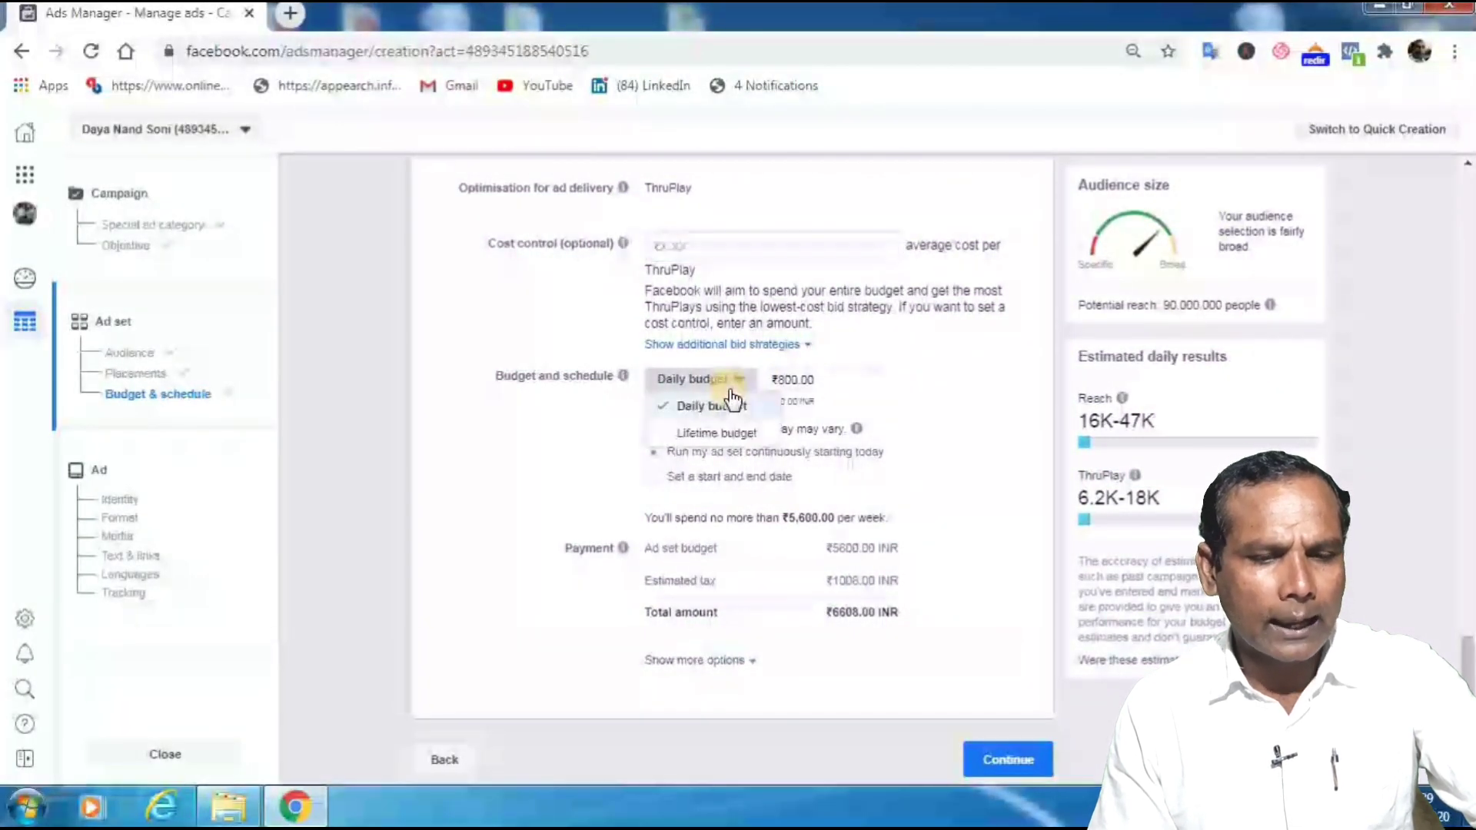
click(730, 403)
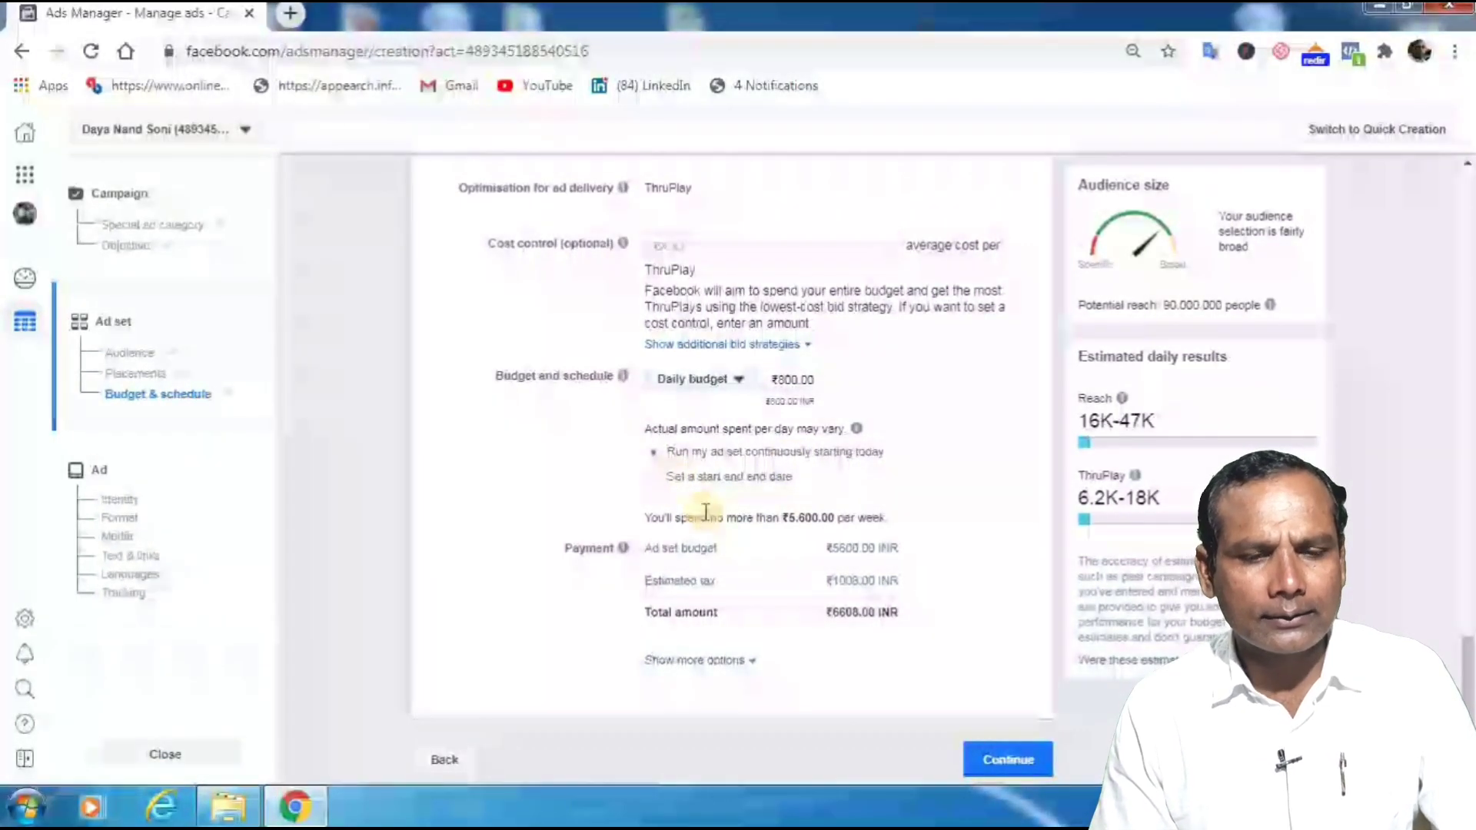
click(1018, 753)
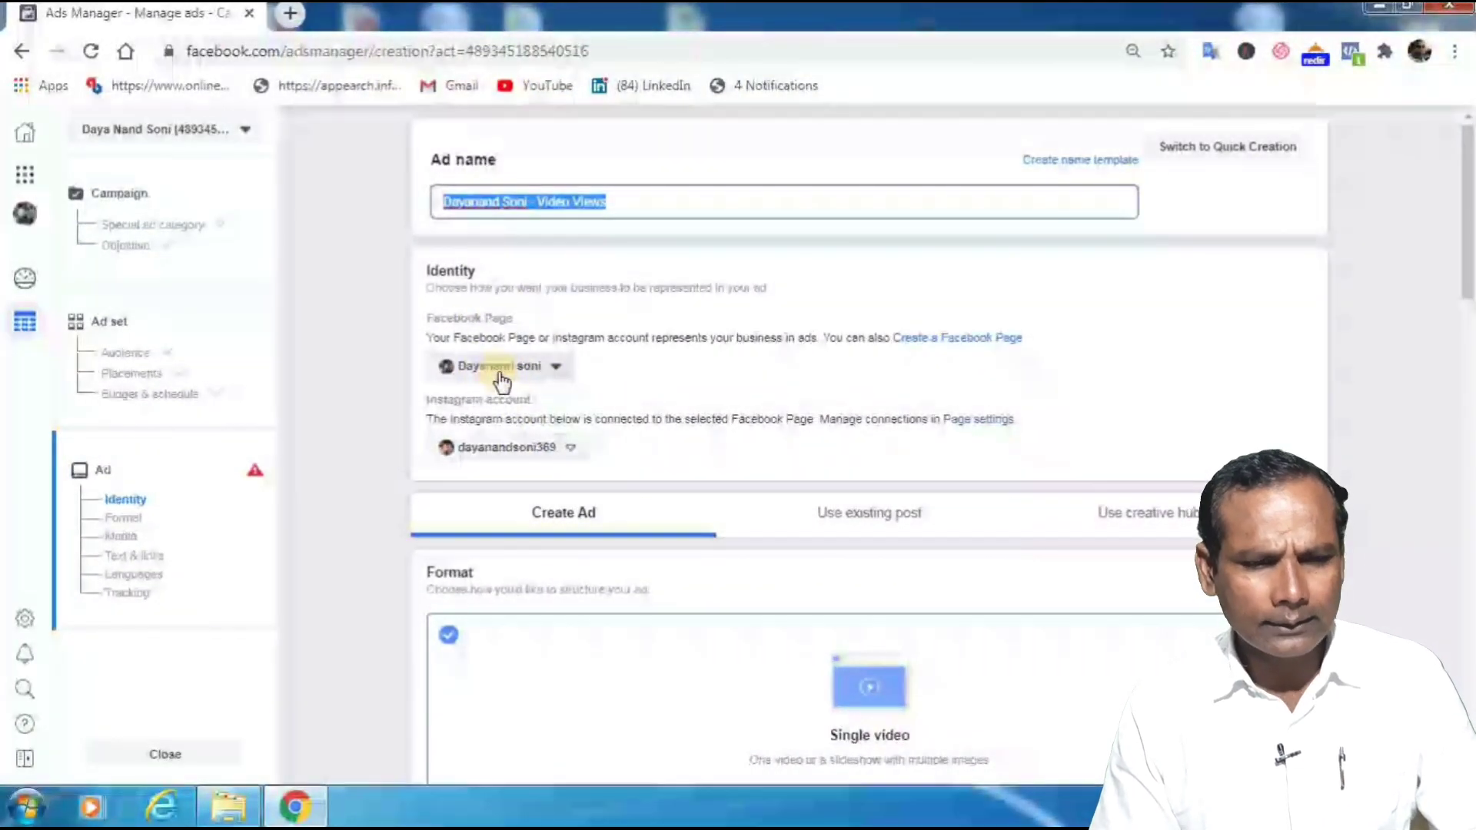
Review the ad's identity, format and media options and select the whole primary text.
scroll(731, 395, down, 1)
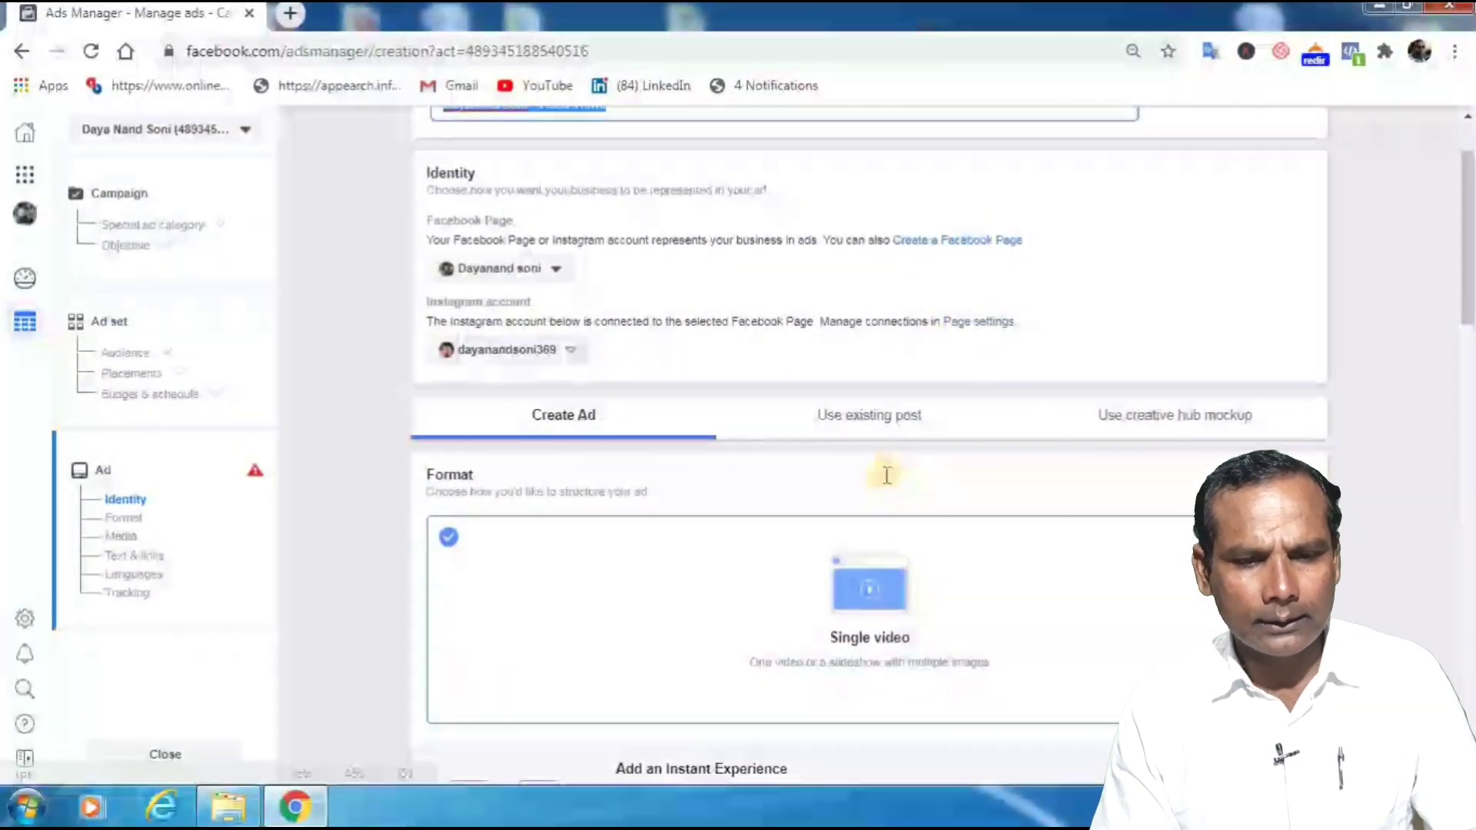
scroll(884, 480, down, 1)
scroll(884, 484, down, 5)
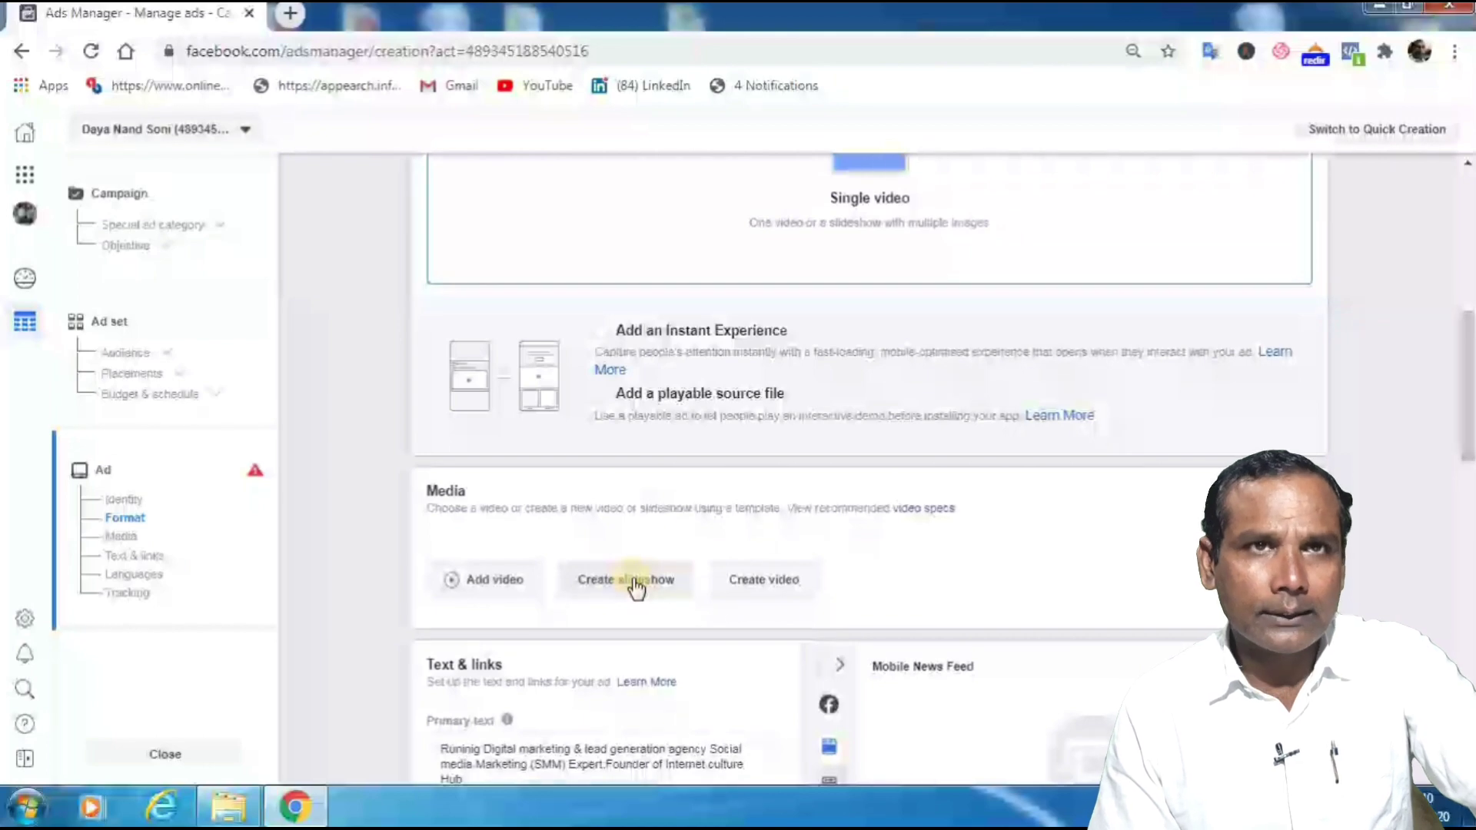
scroll(681, 598, down, 3)
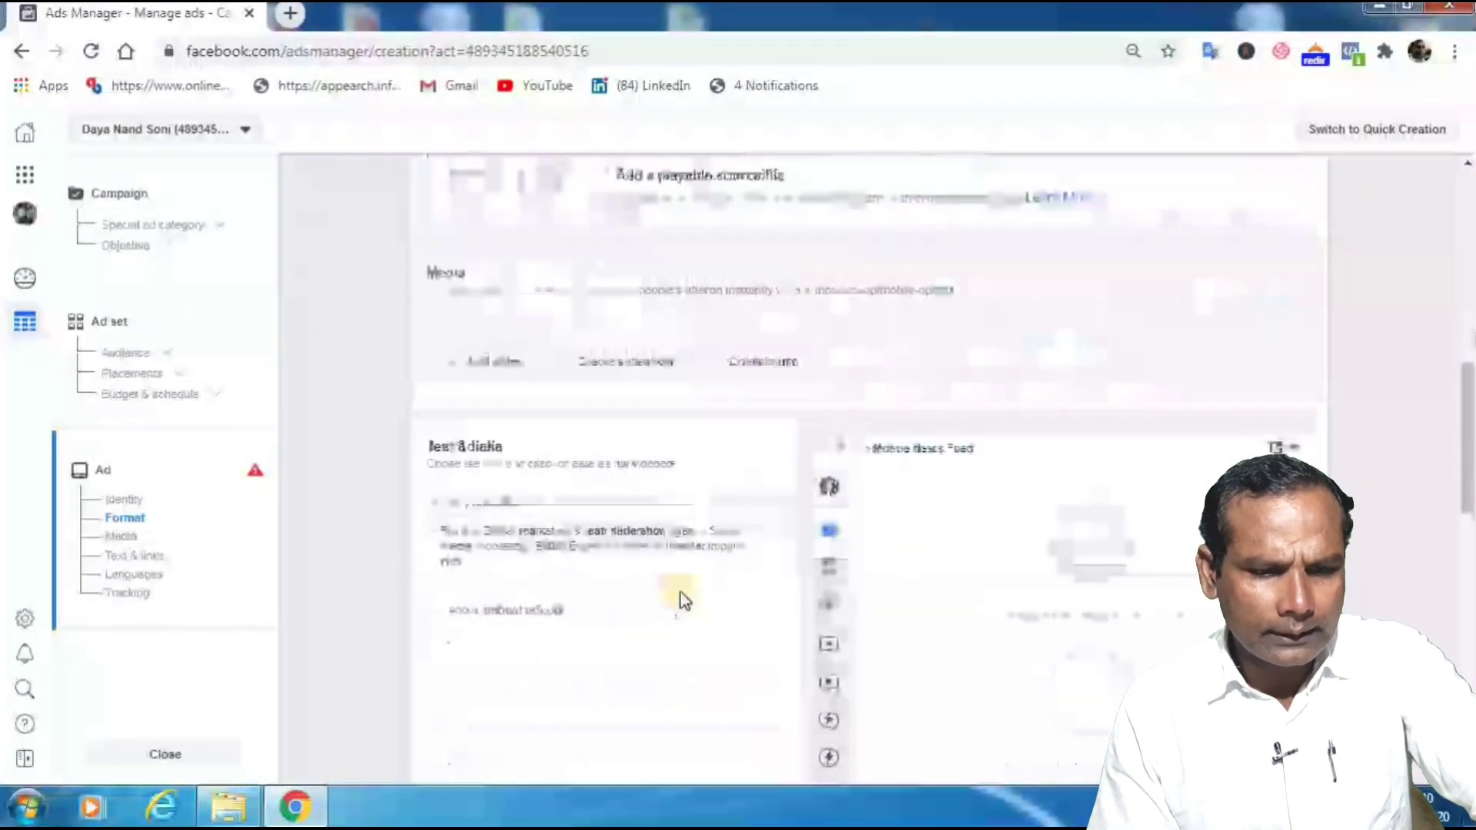
scroll(680, 597, down, 3)
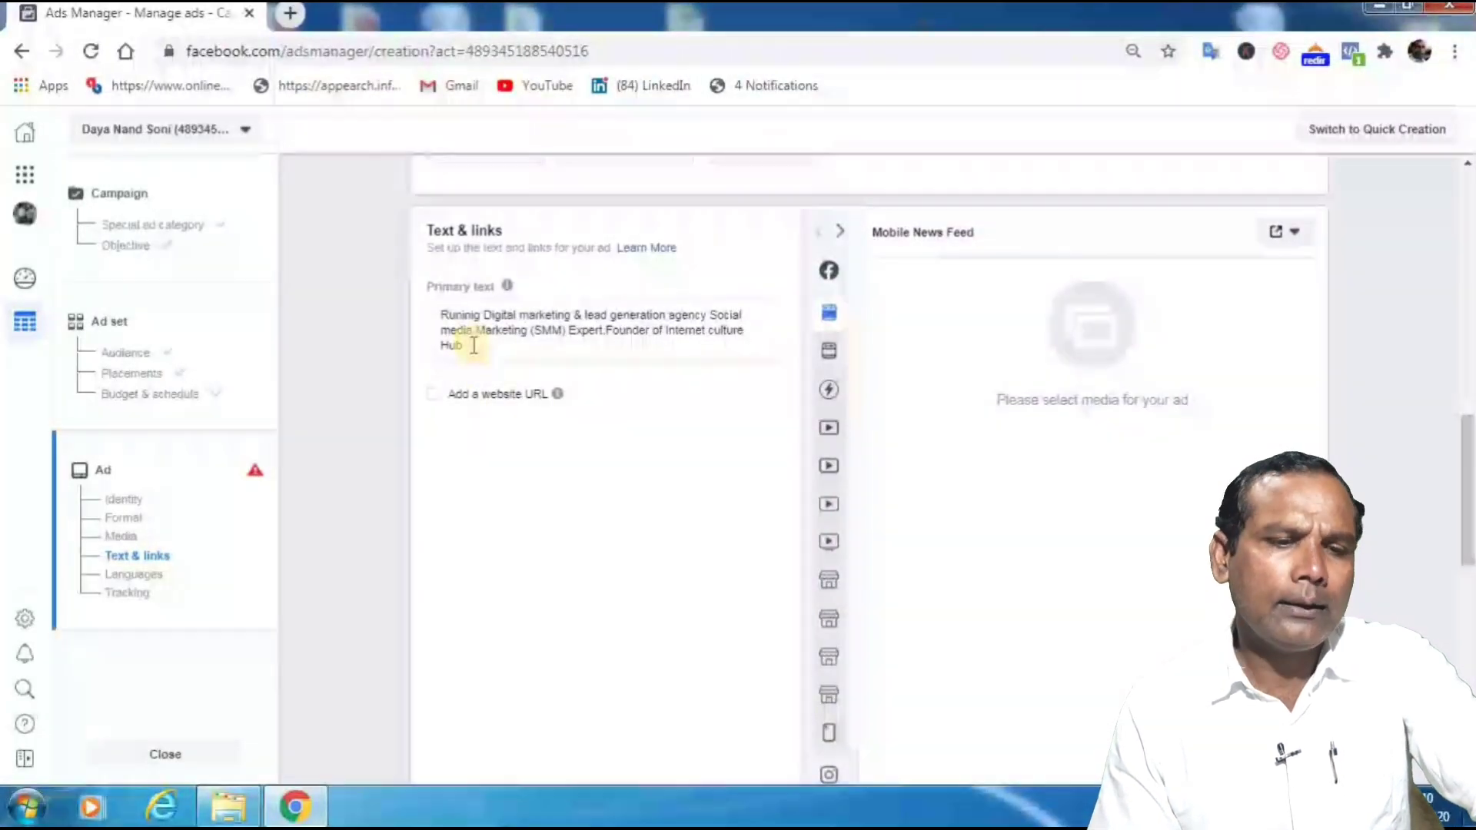
drag(474, 345, 441, 301)
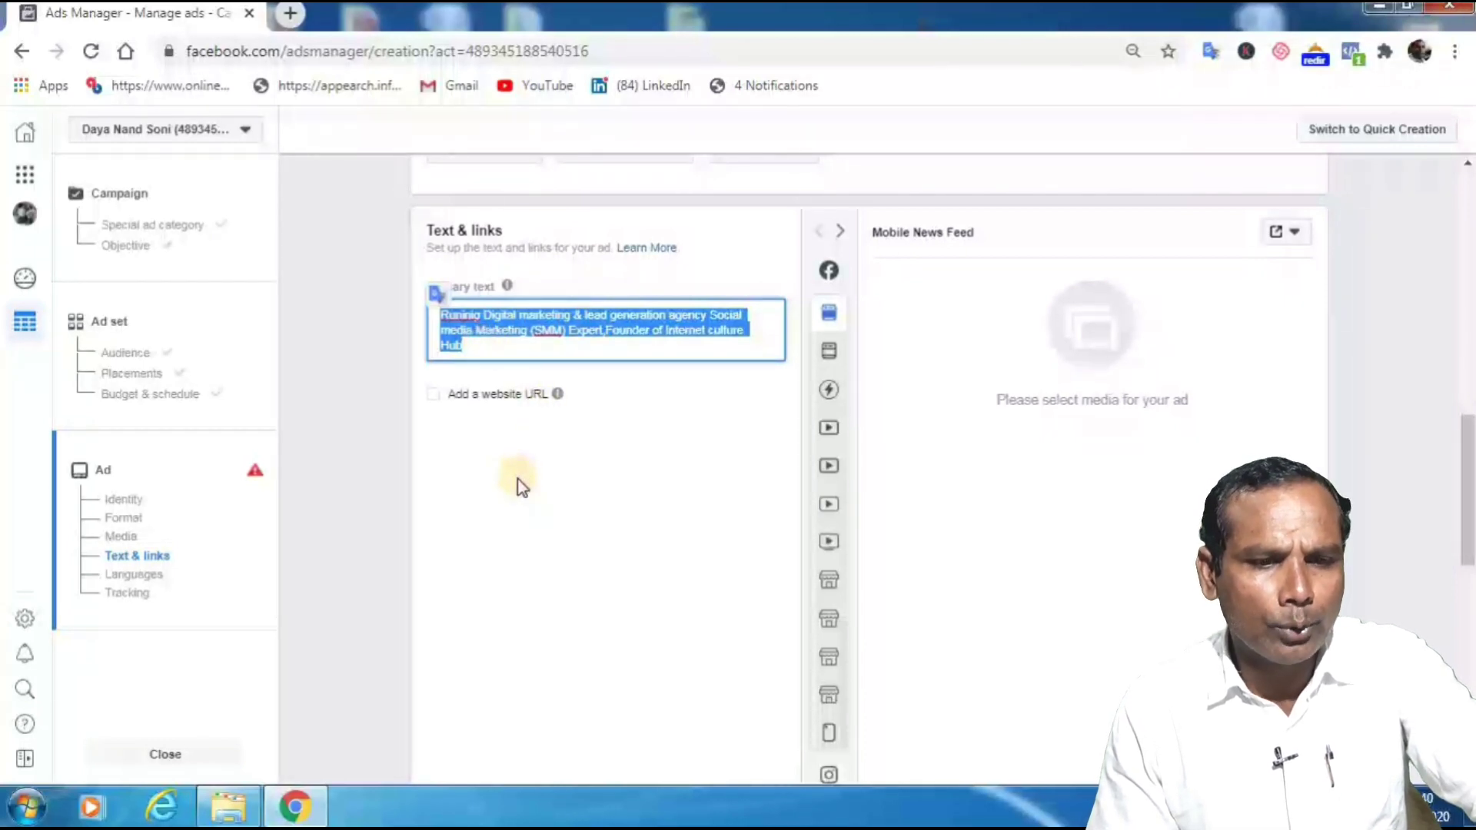
scroll(530, 499, up, 3)
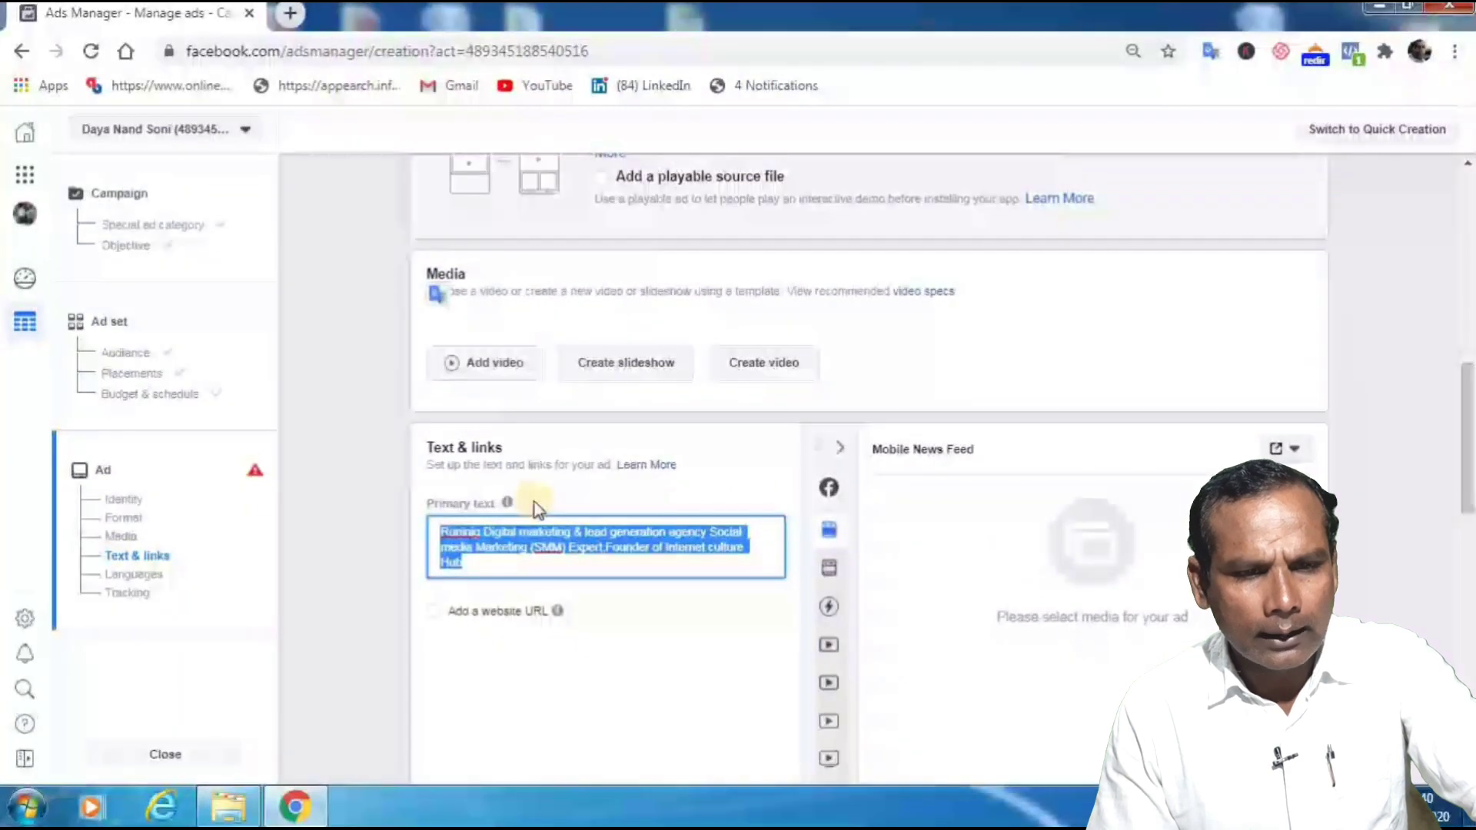
scroll(536, 503, down, 2)
drag(479, 345, 511, 402)
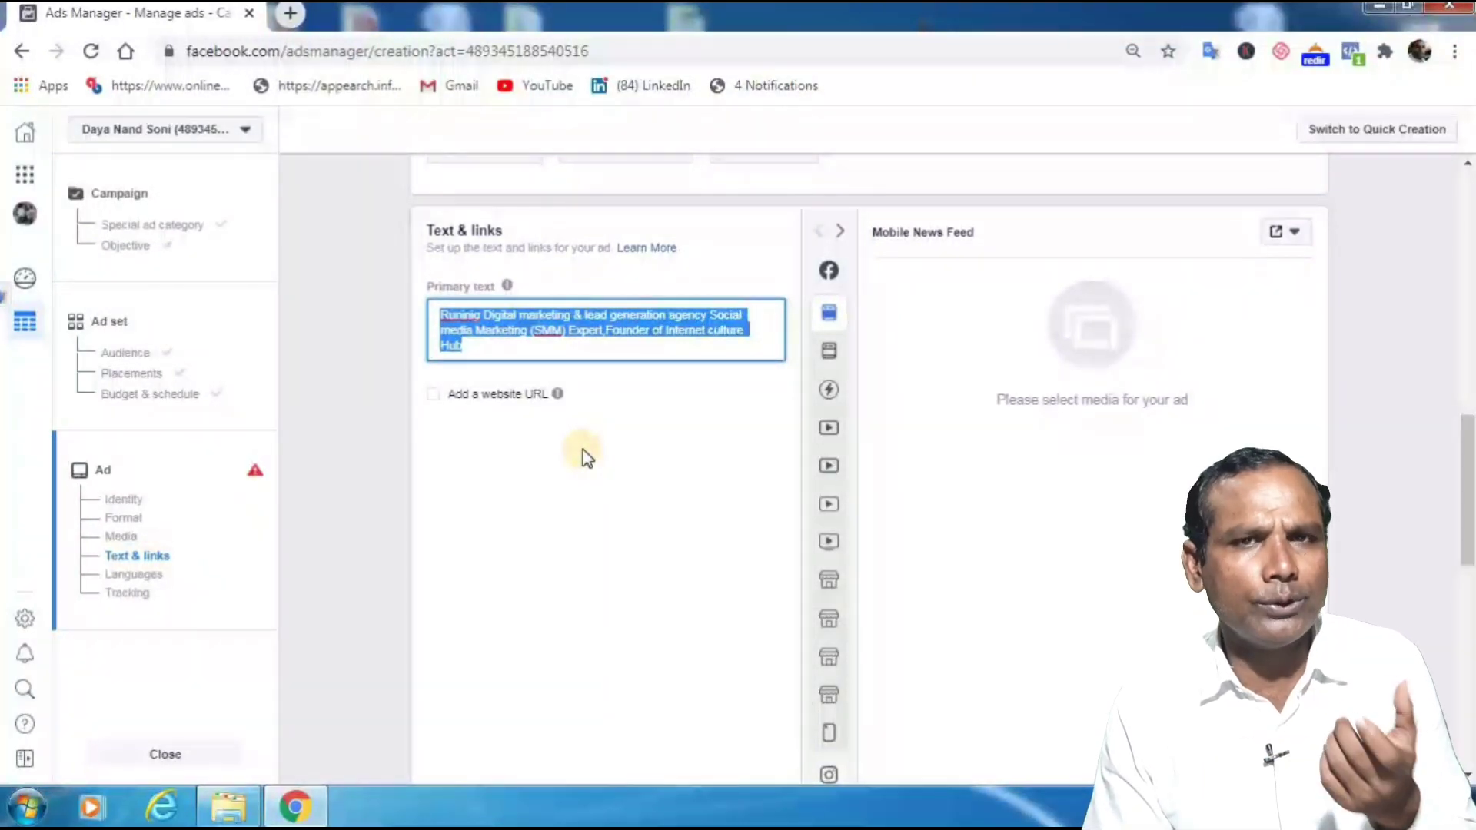
Check the explanation of the website URL option, enable it for the ad and review its headline, description and link fields.
scroll(582, 449, down, 2)
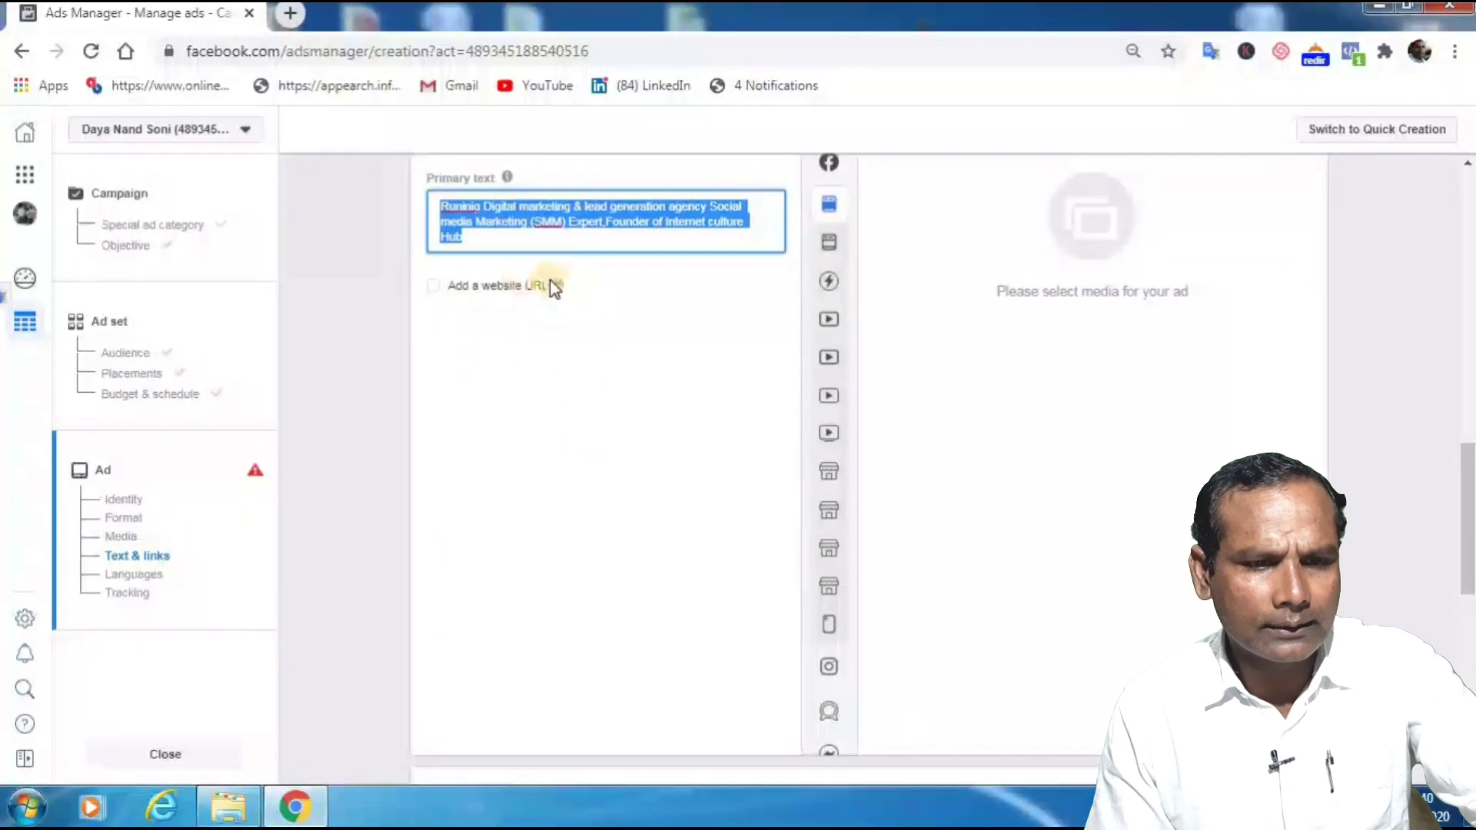
mouse_move(553, 289)
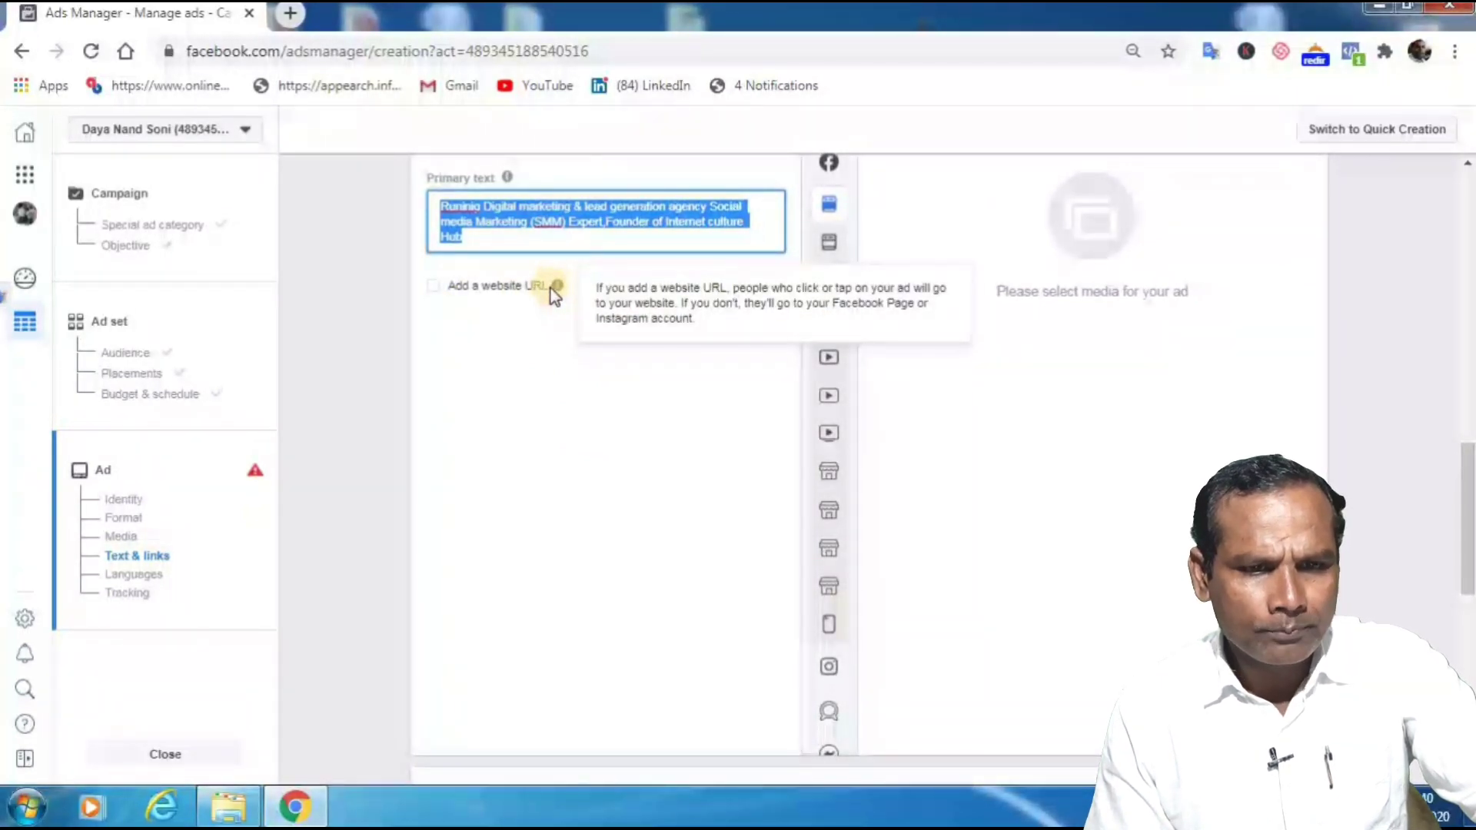
click(430, 287)
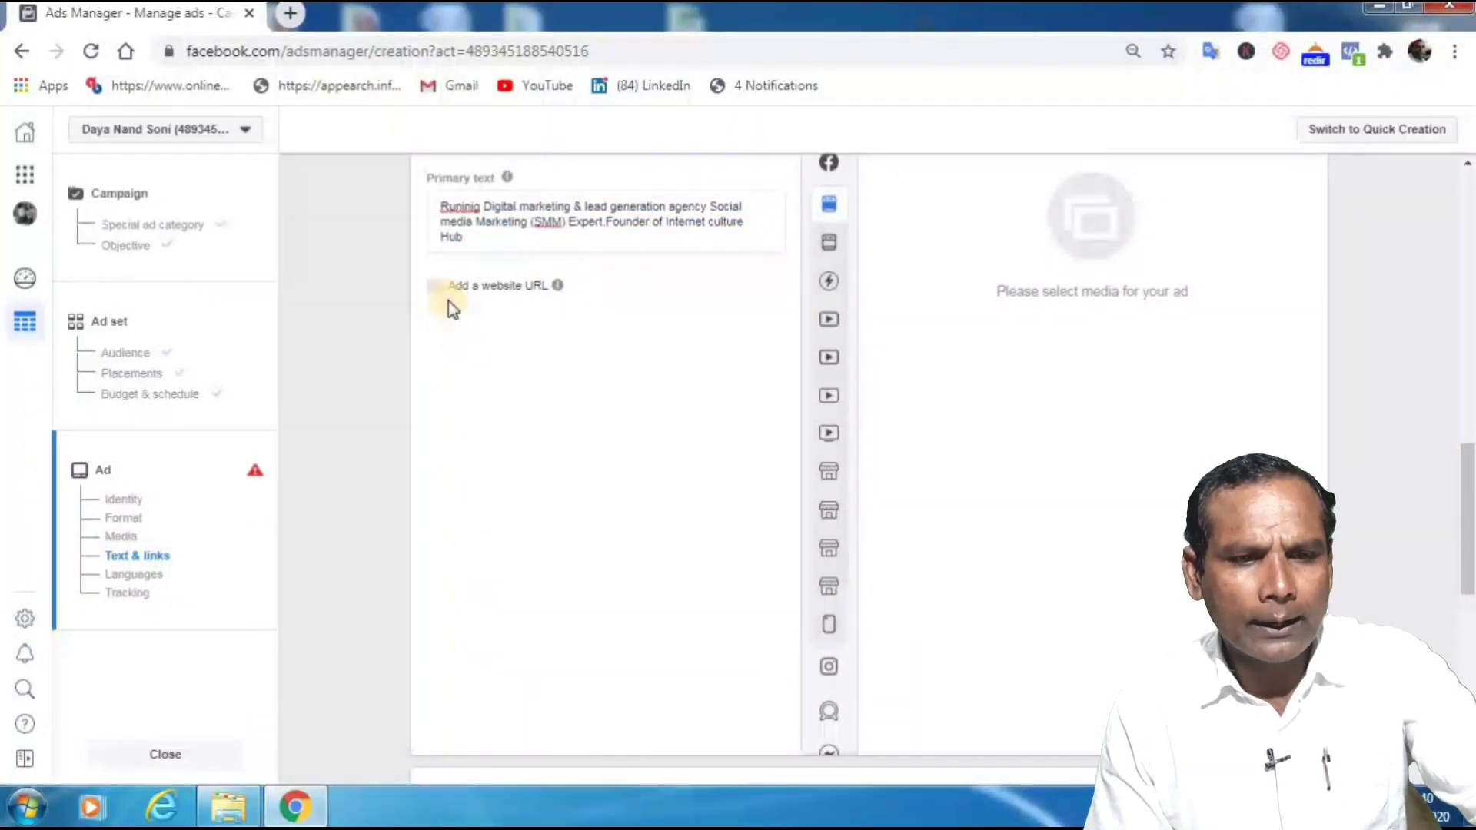
scroll(473, 411, down, 3)
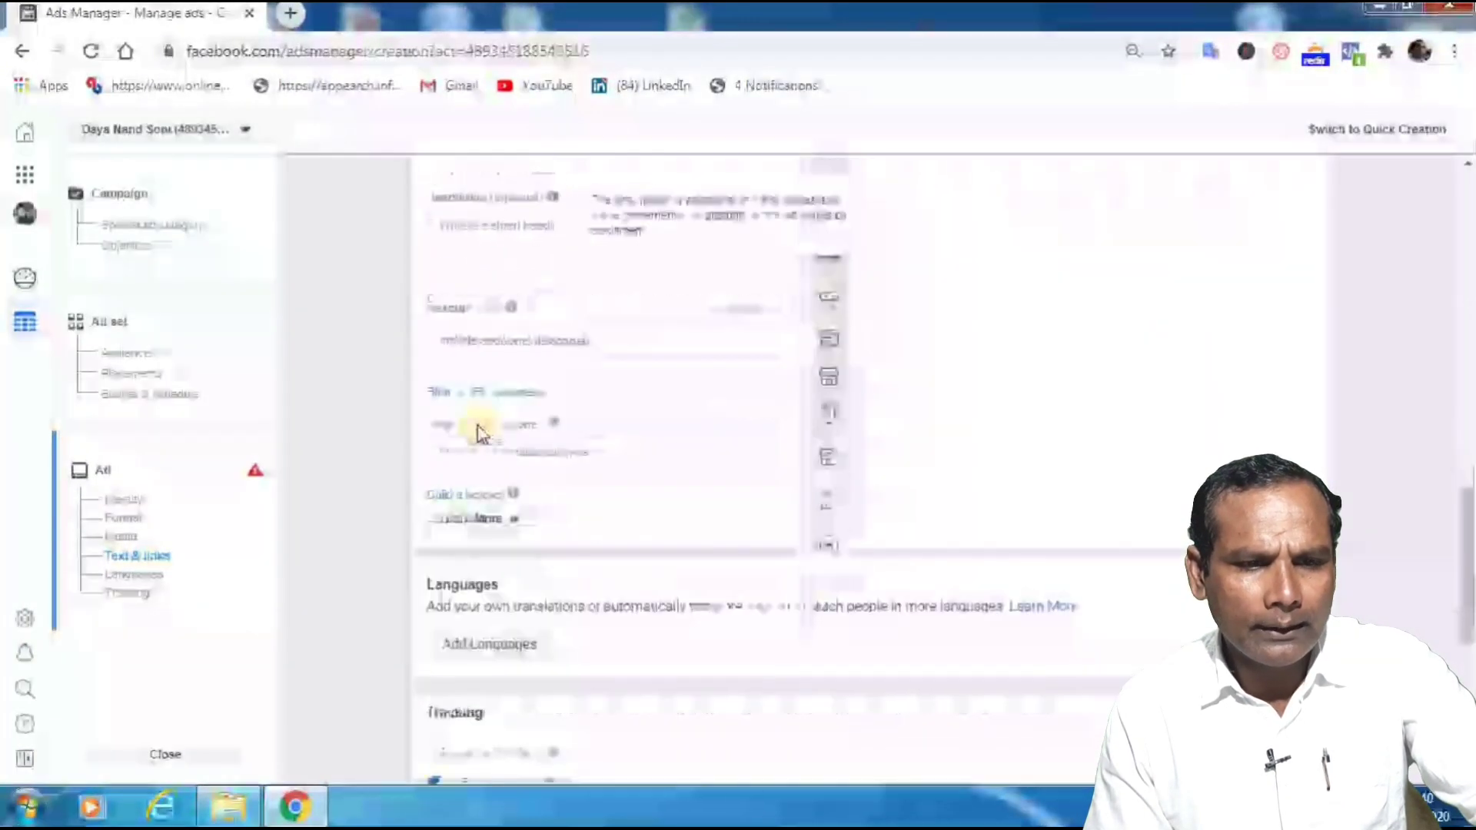
scroll(477, 426, up, 5)
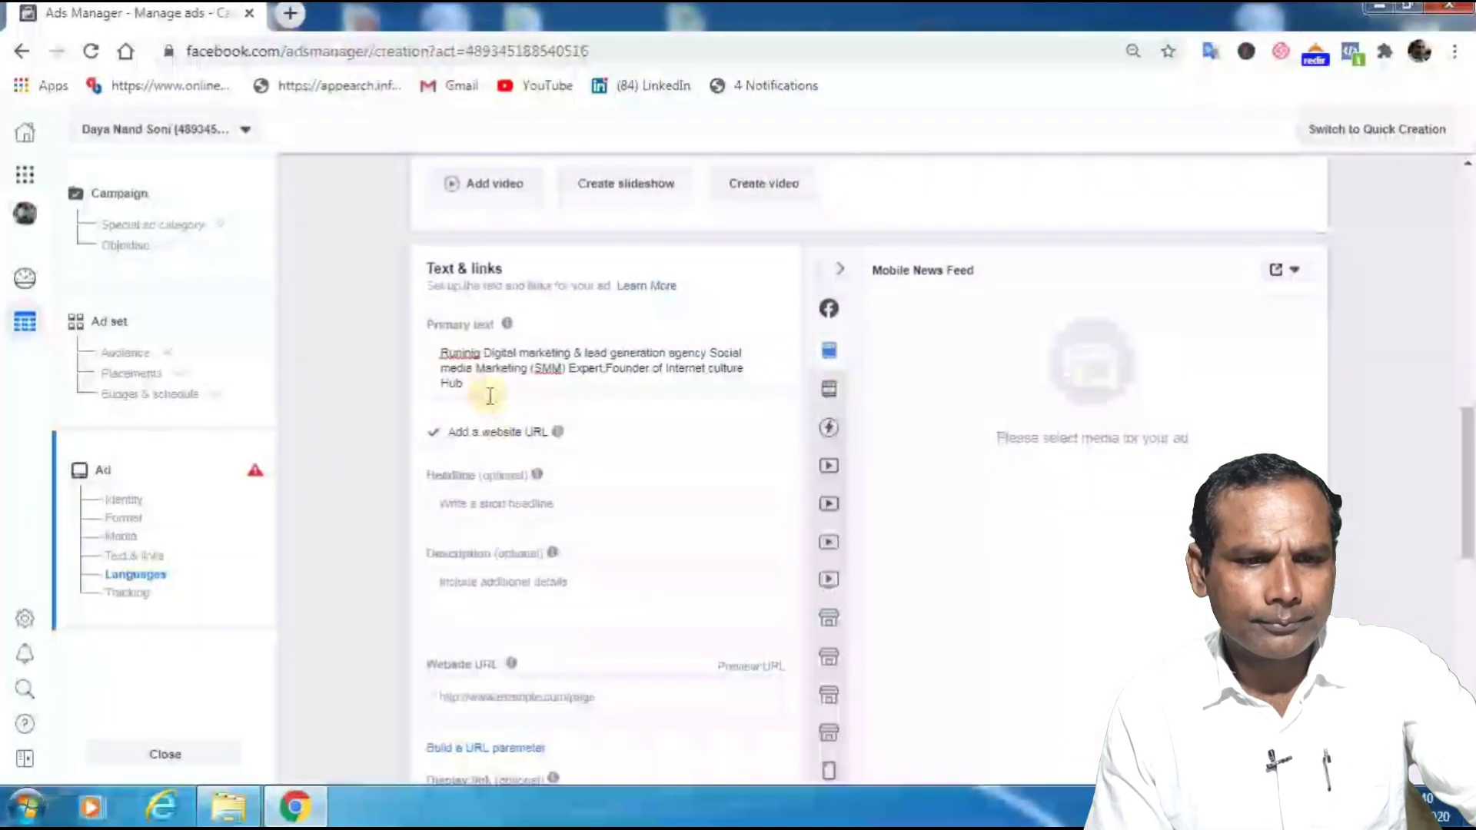
Look through the ad's call to action, languages and conversion tracking settings.
scroll(489, 396, down, 6)
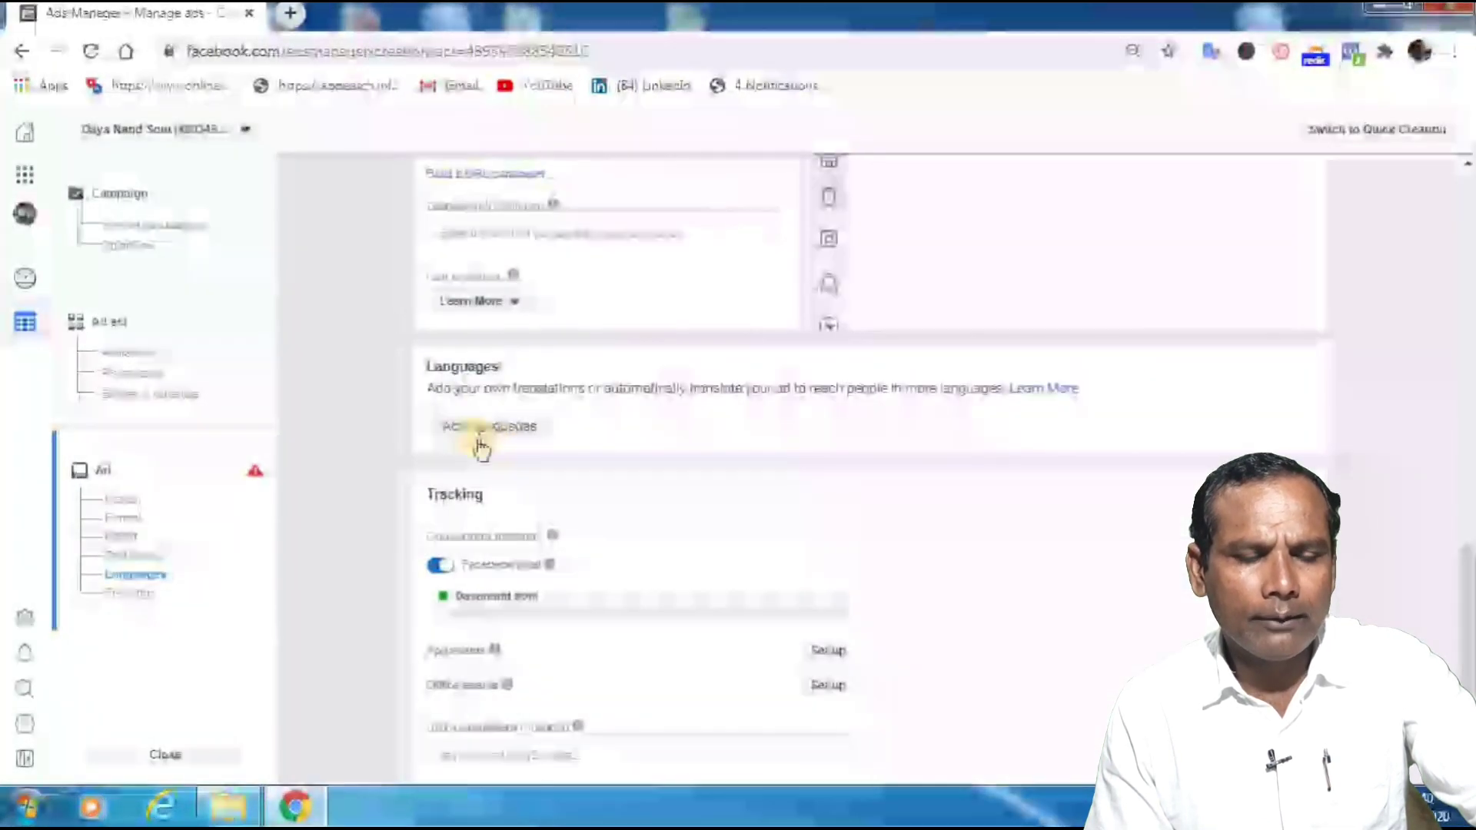
scroll(481, 448, down, 2)
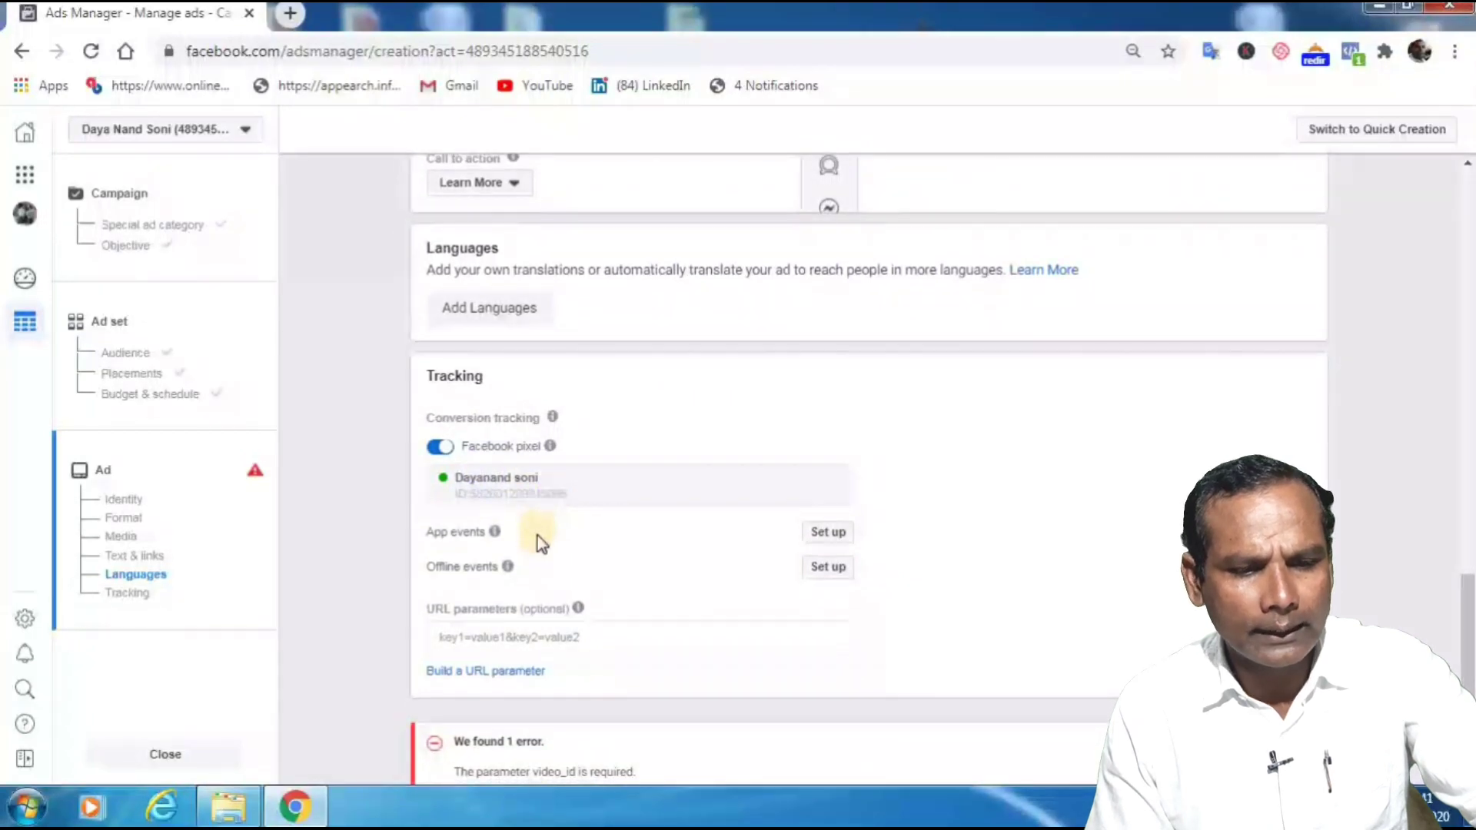
scroll(537, 536, down, 2)
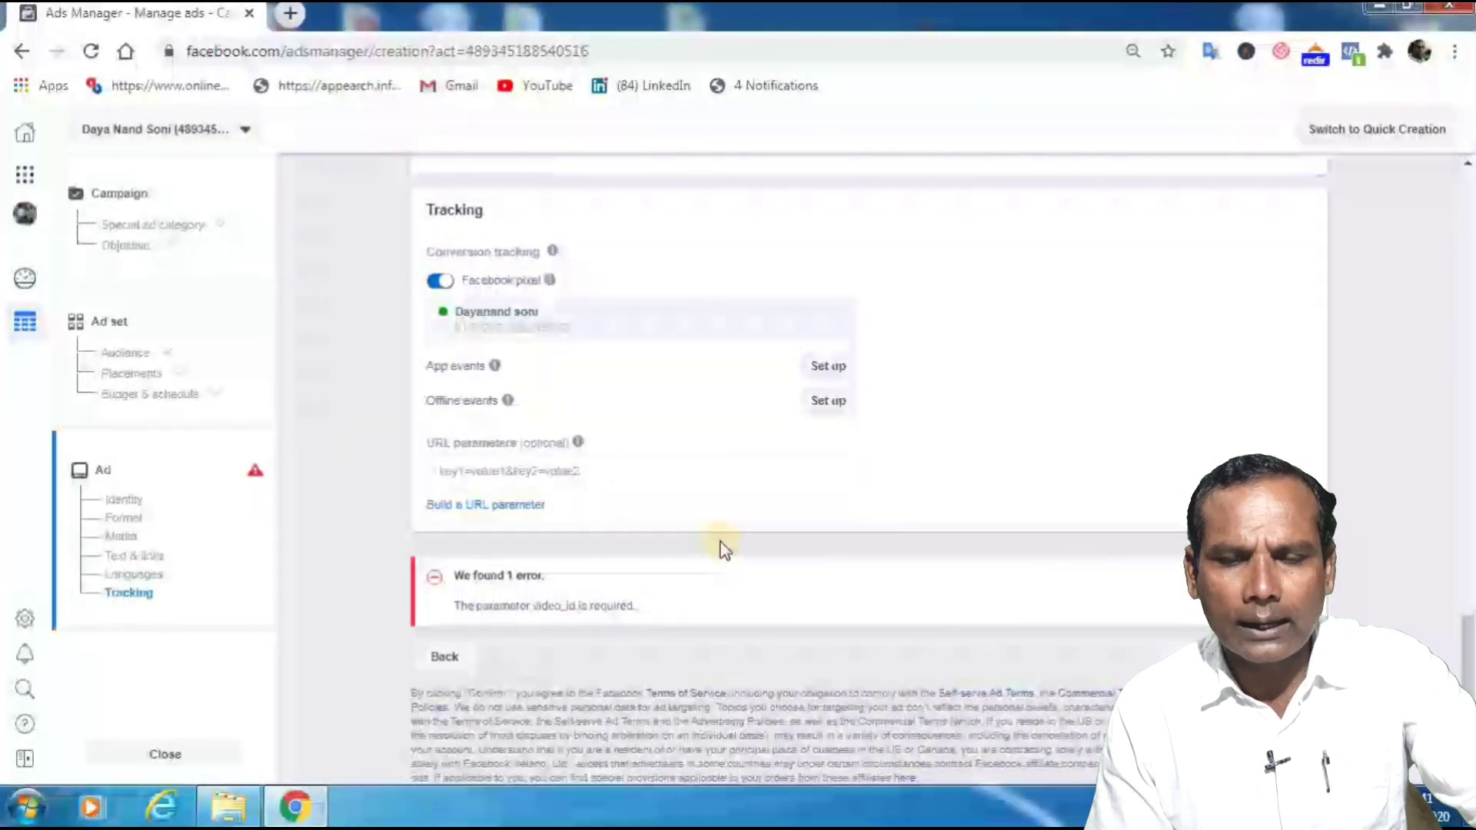
scroll(715, 544, up, 2)
scroll(703, 542, up, 10)
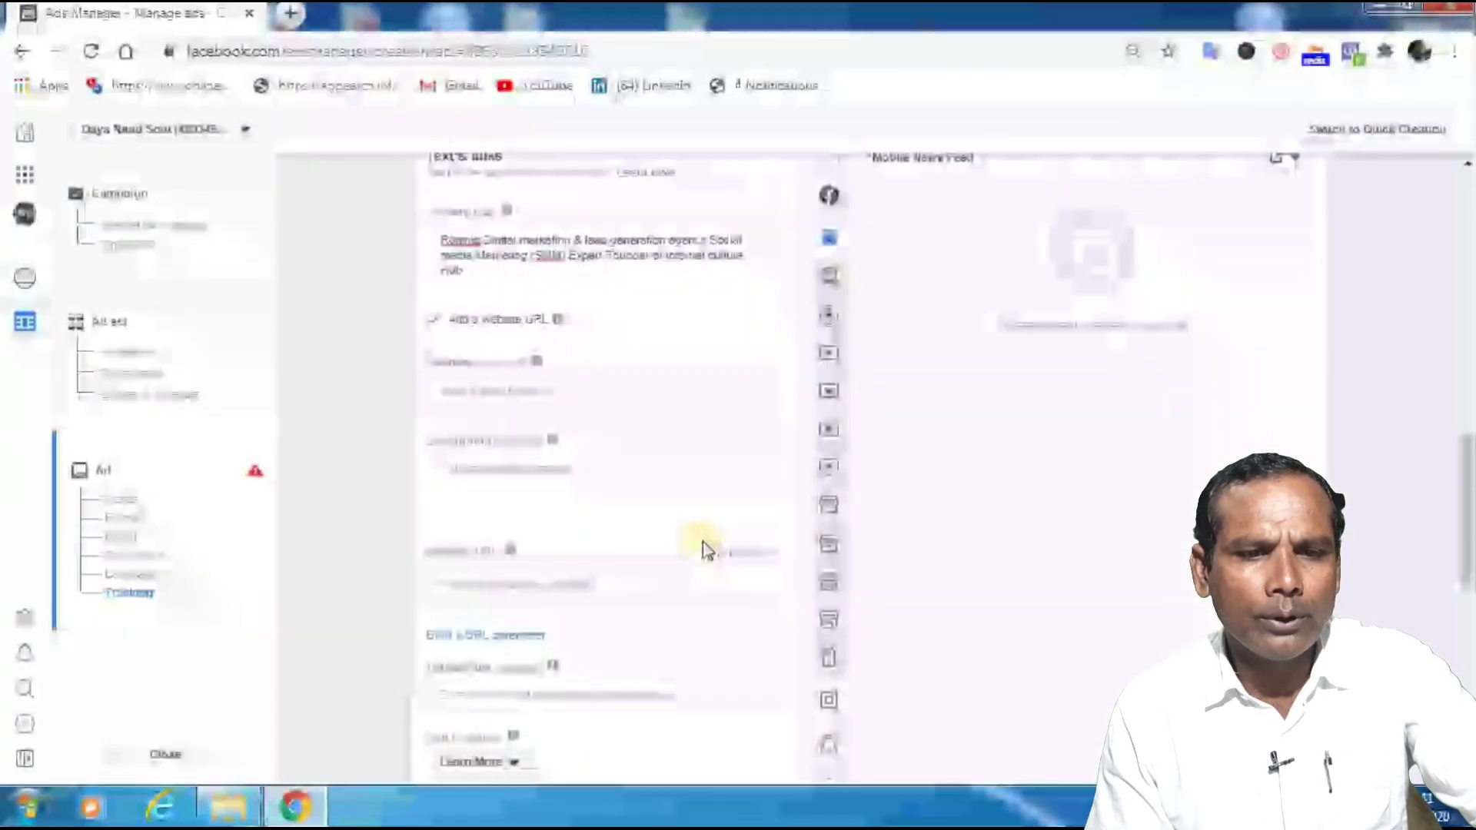
Turn off the website URL option in the ad's text and links.
scroll(703, 550, up, 3)
scroll(702, 550, down, 4)
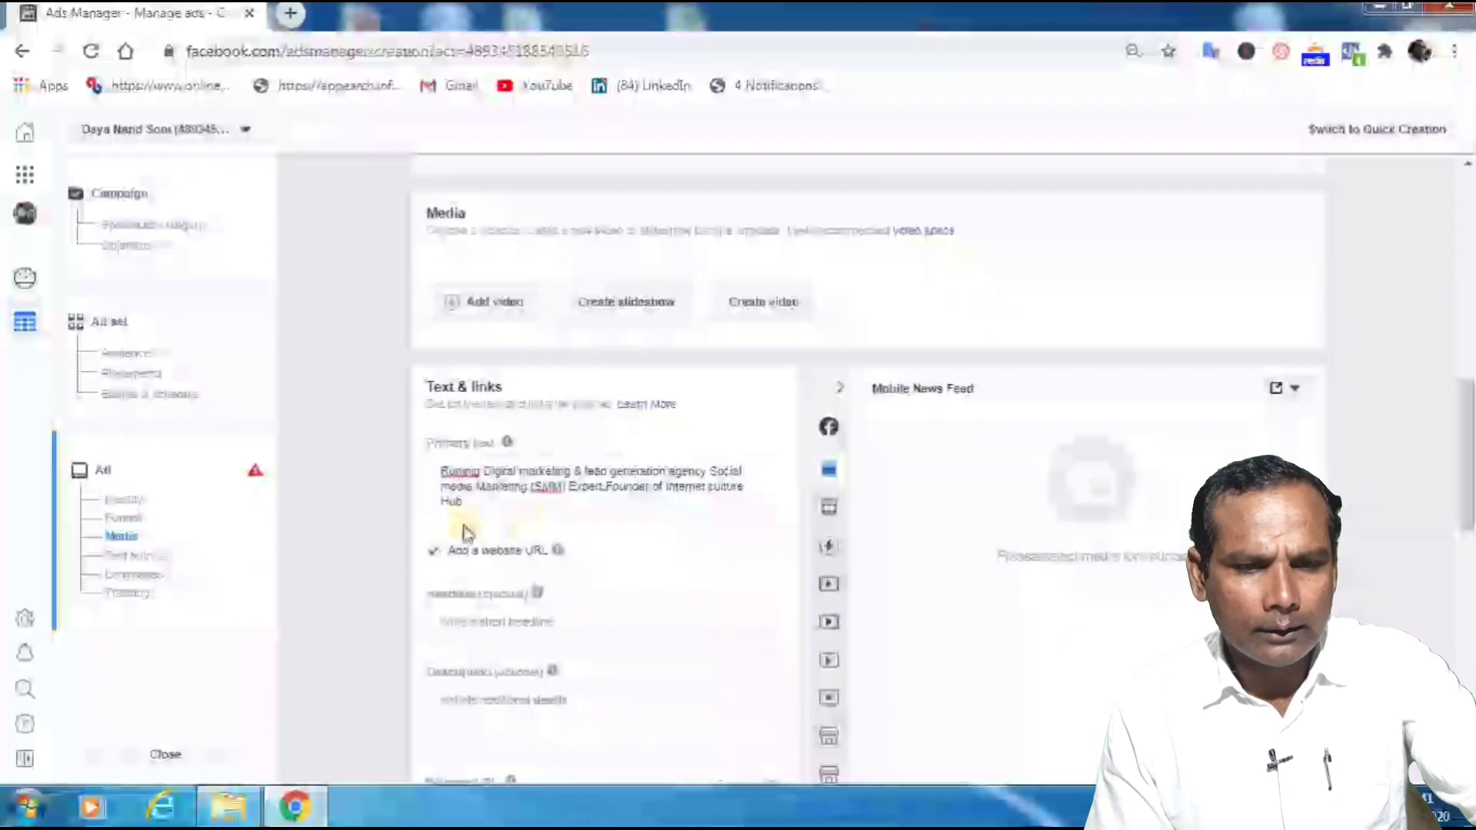
click(434, 552)
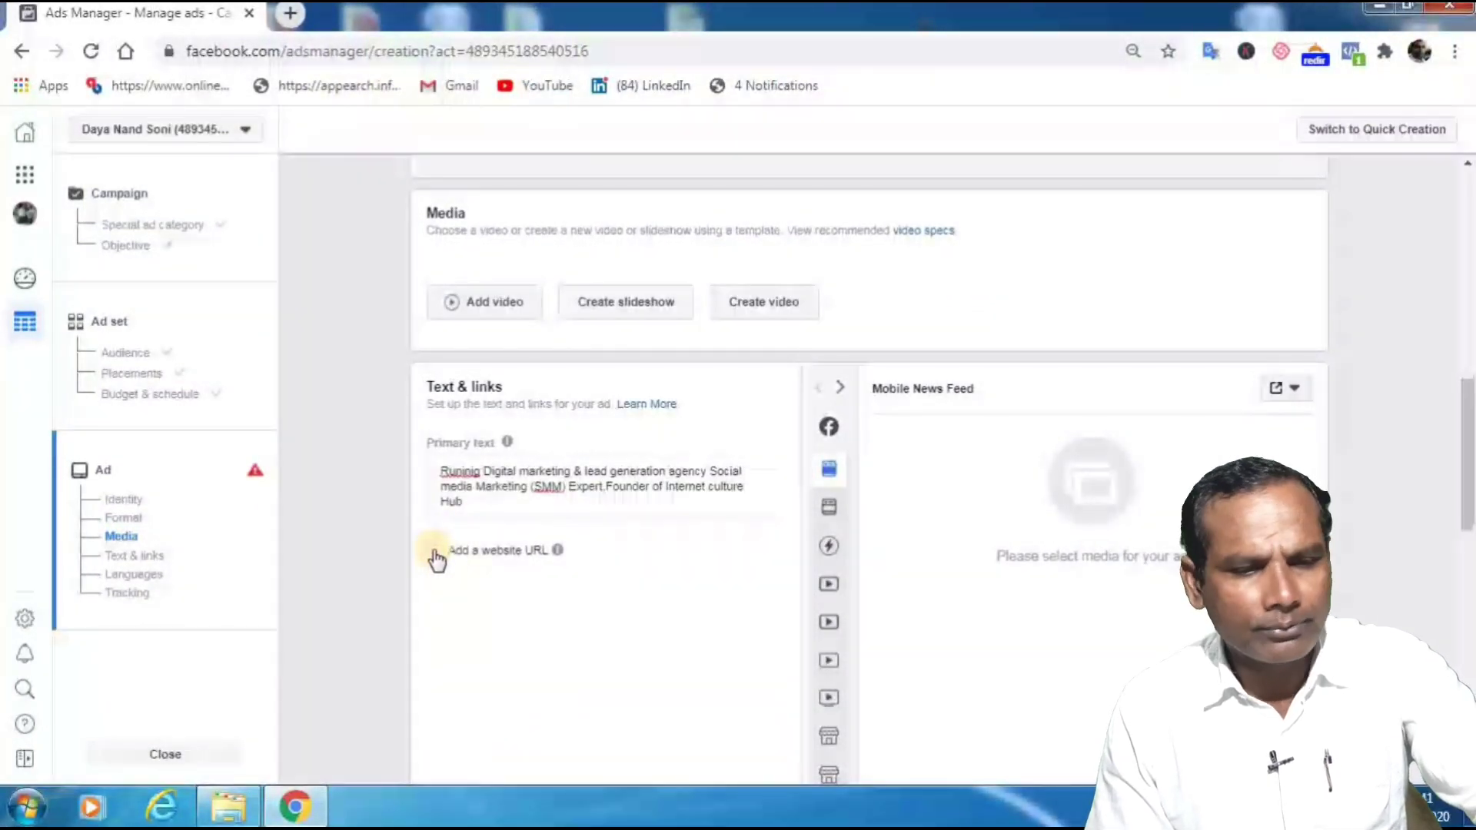
Look back over the ad's format, media, primary text and identity sections.
scroll(676, 605, up, 5)
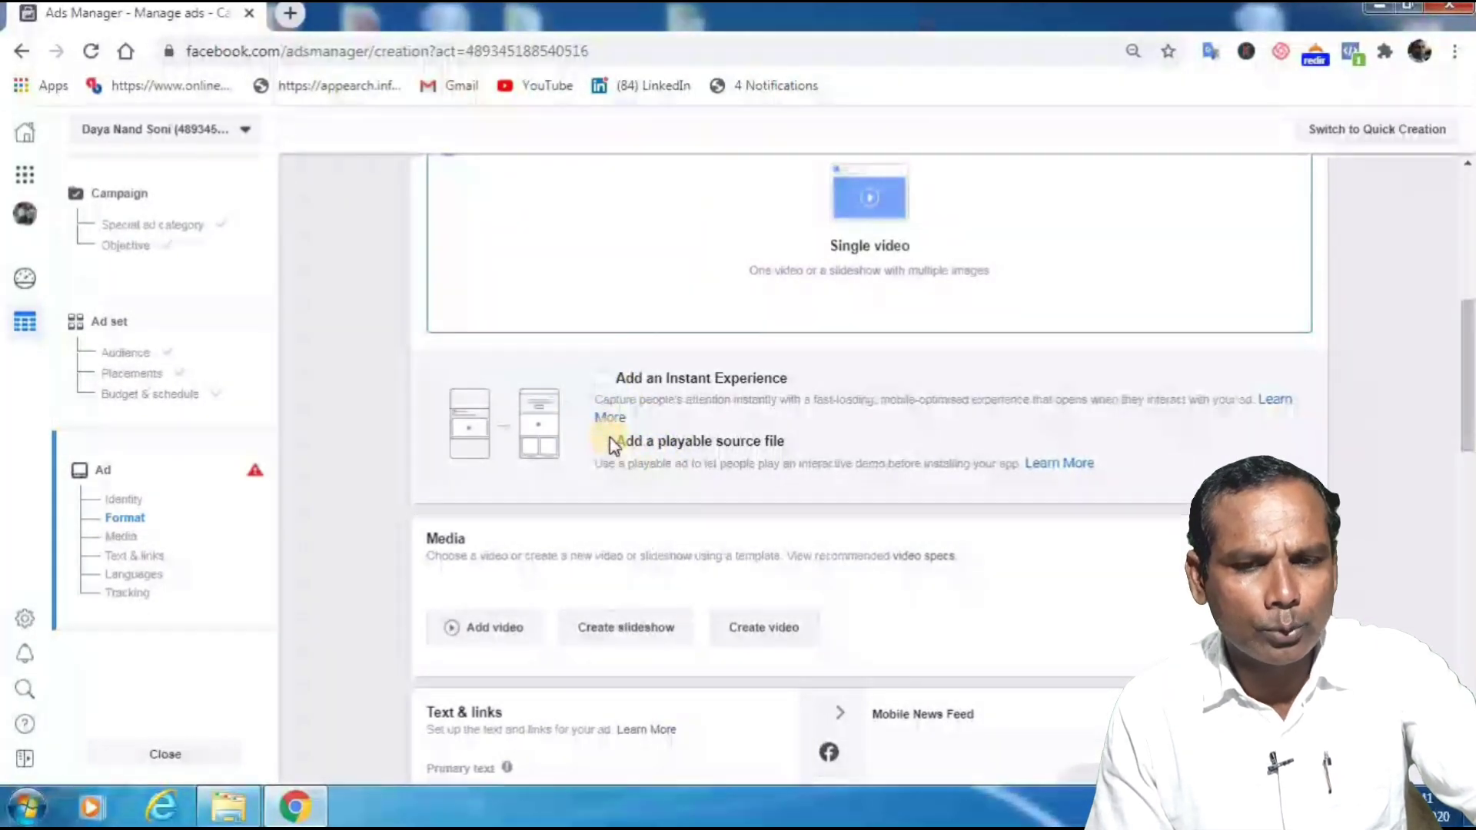
scroll(672, 538, up, 2)
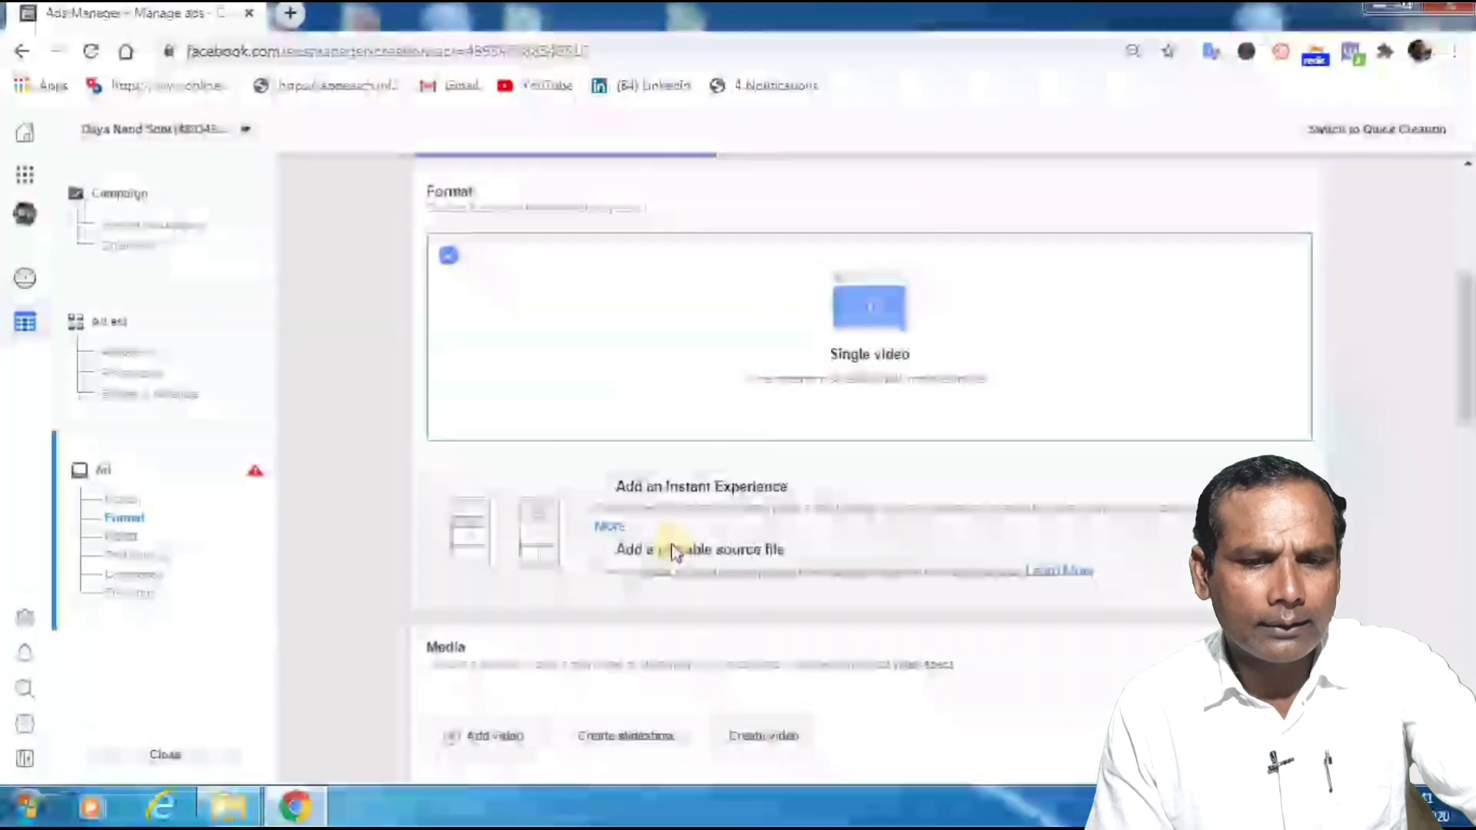
scroll(672, 551, down, 4)
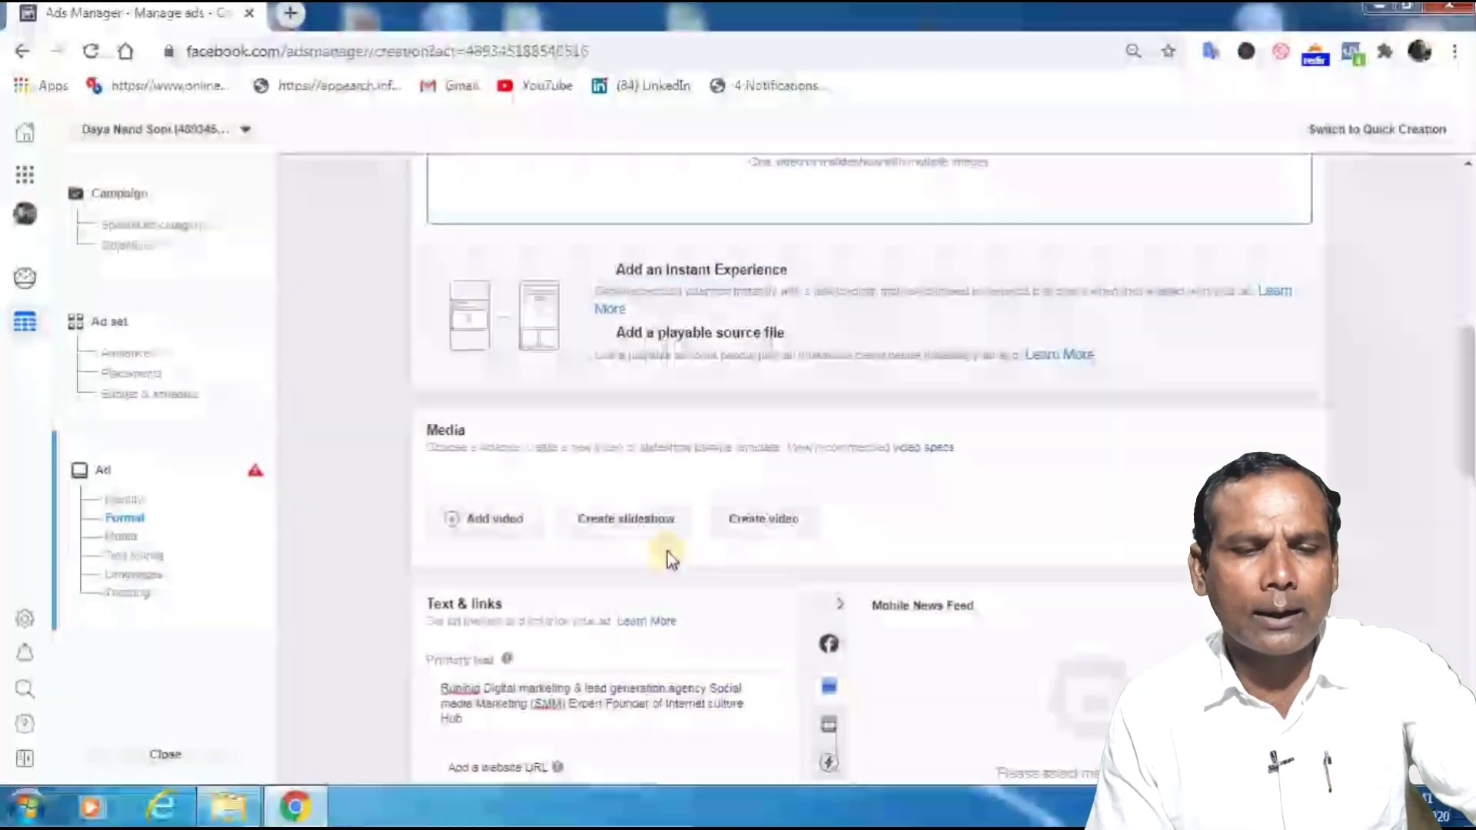
scroll(671, 555, down, 4)
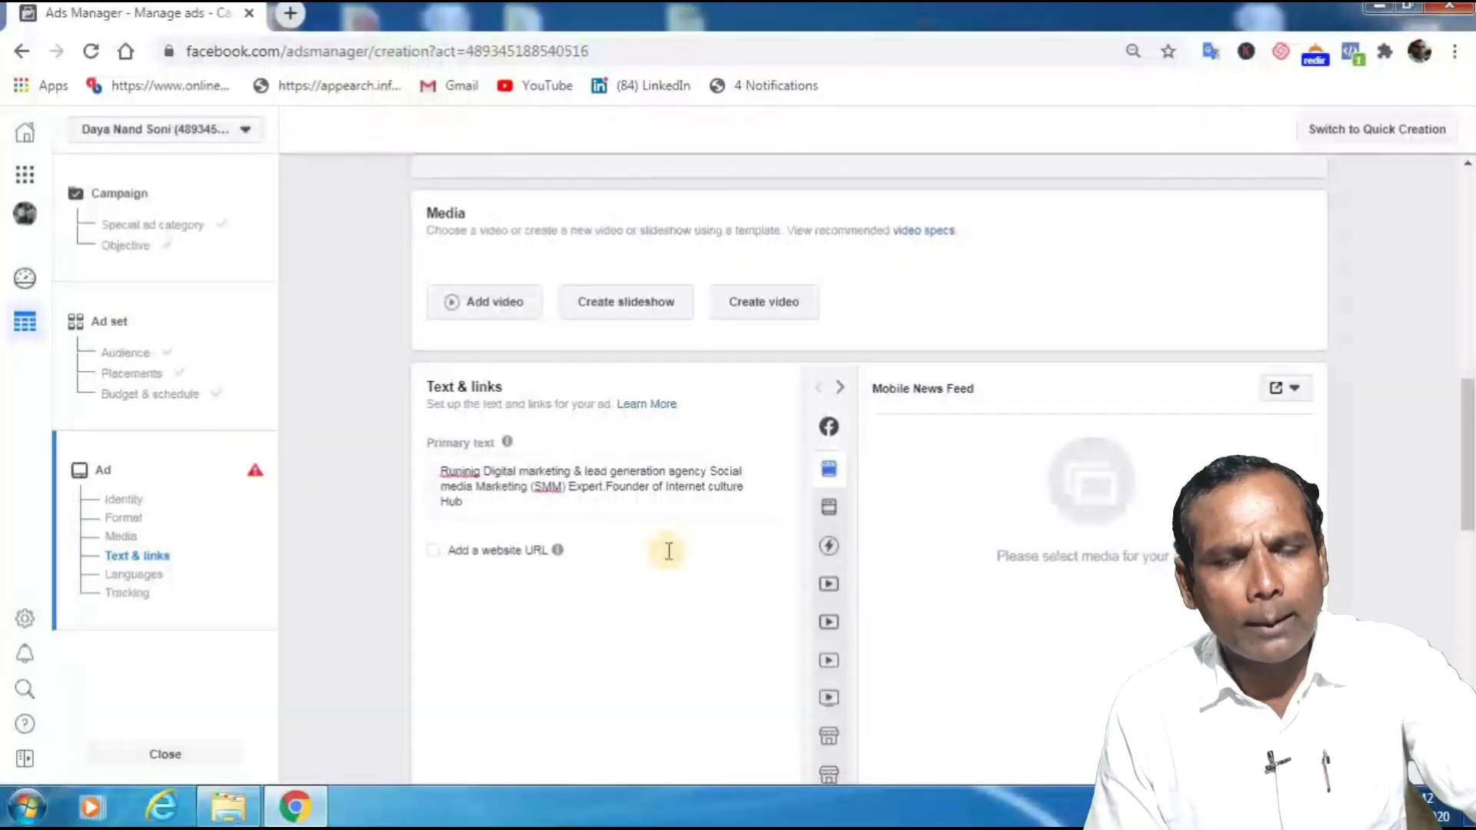
scroll(654, 565, up, 4)
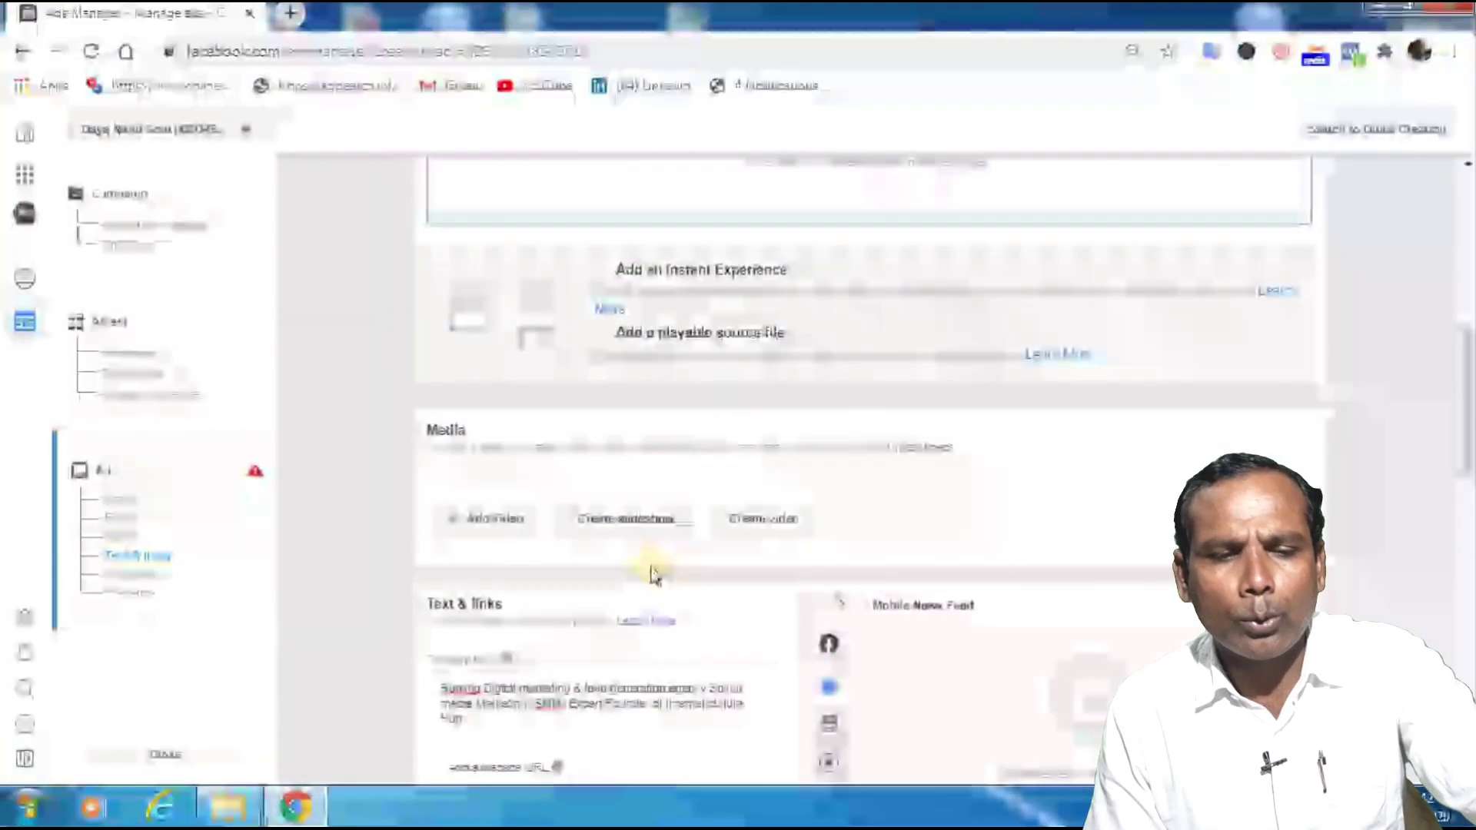
scroll(653, 575, up, 7)
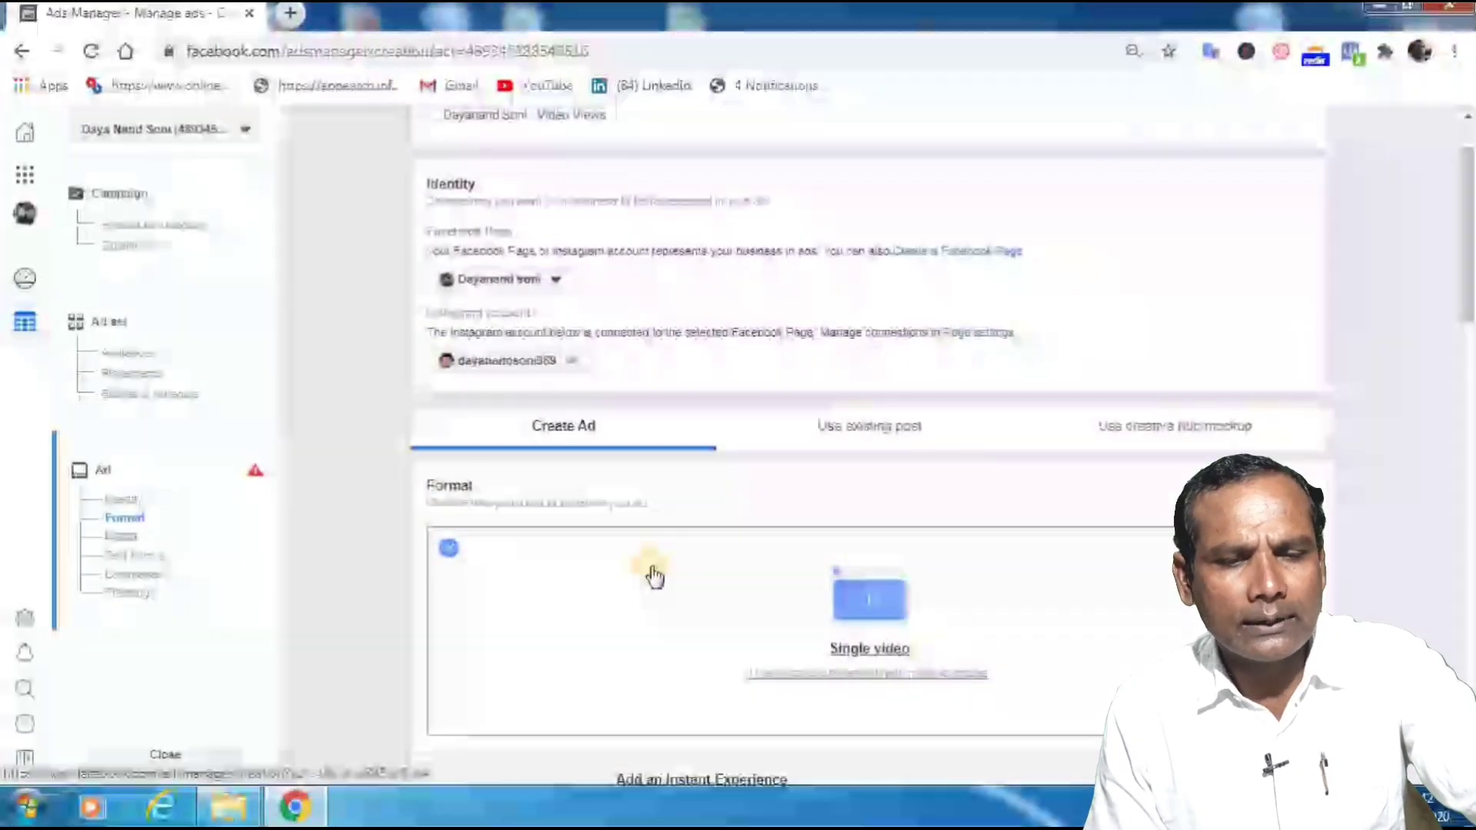